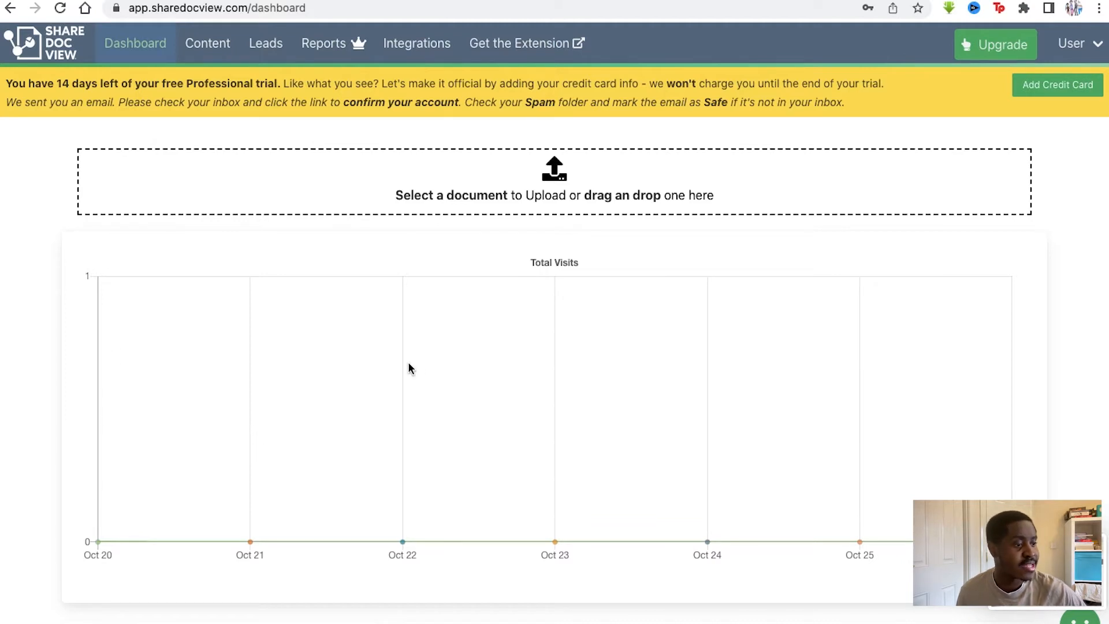
Upload 8295-Article Text-25555-1-10-20101207.pdf from the dashboard and name its new link's campaign "Opulent Tools"
scroll(494, 335, down, 3)
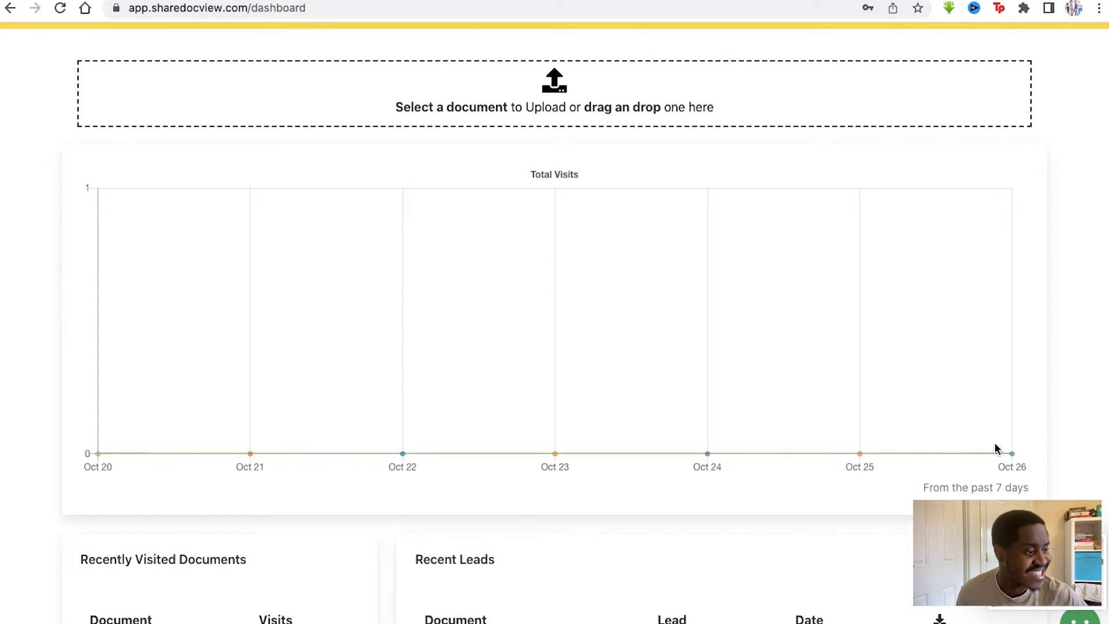
scroll(198, 402, down, 3)
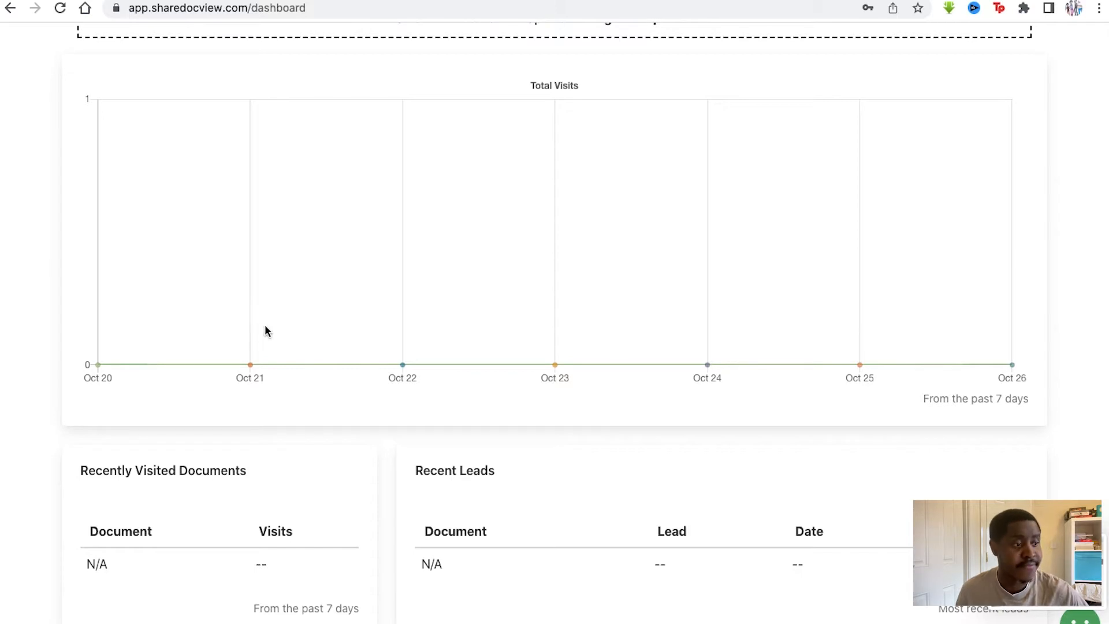
scroll(237, 358, down, 1)
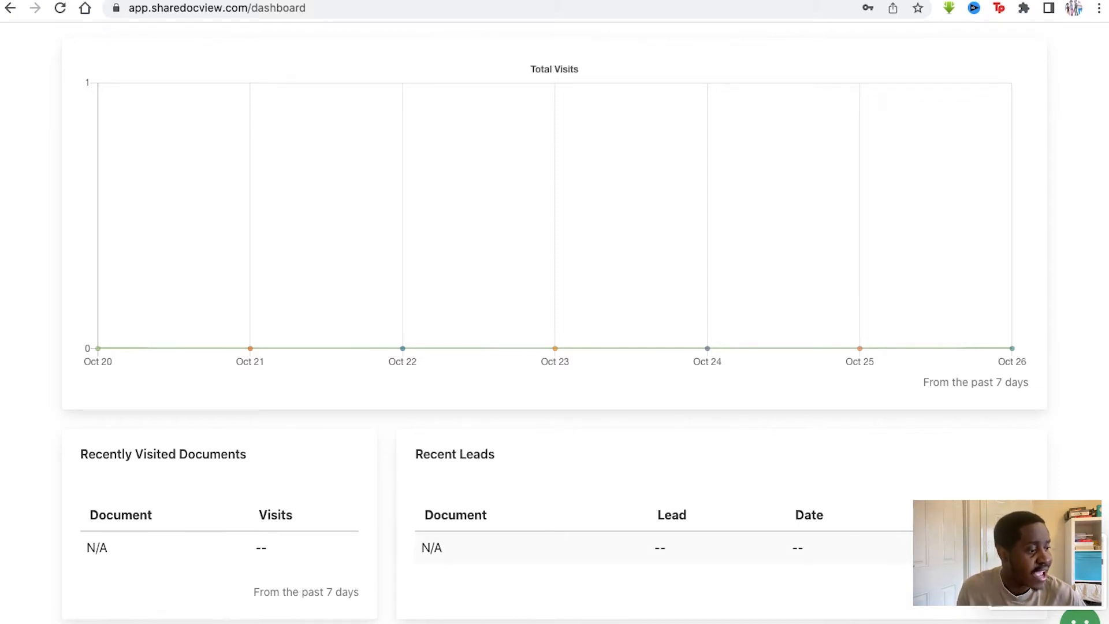
scroll(842, 441, up, 5)
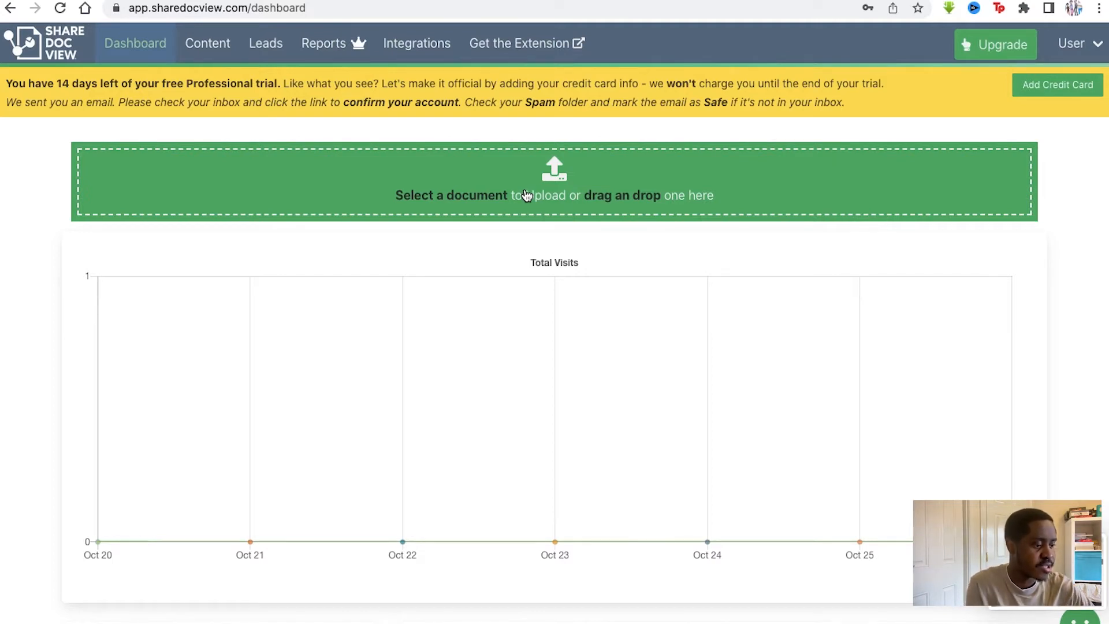
click(527, 195)
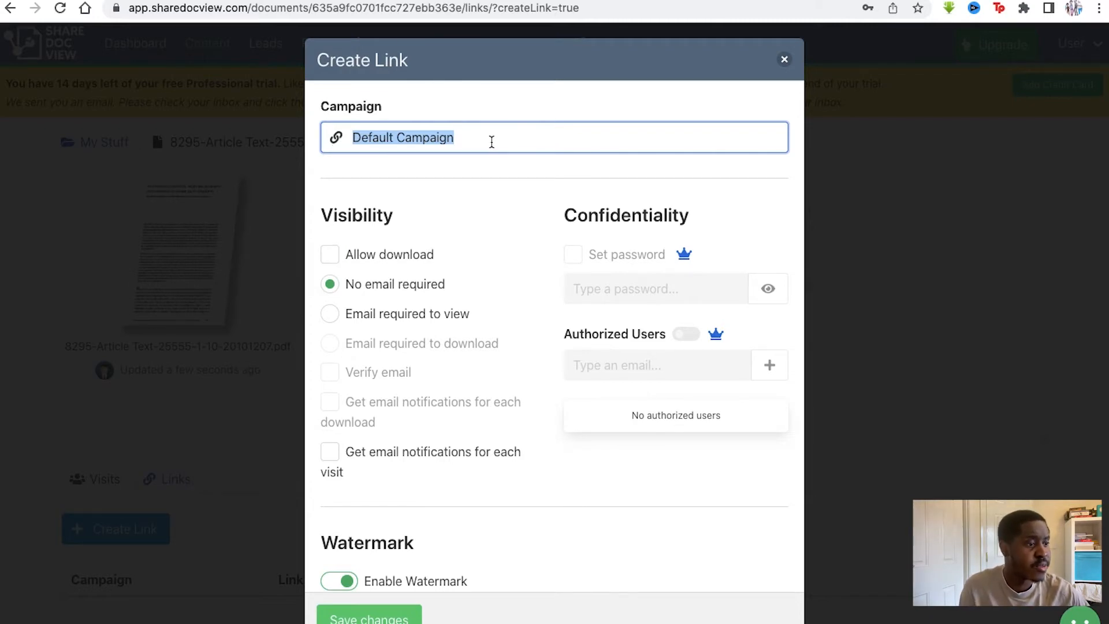
key(BackSpace)
text(Opulent Tools)
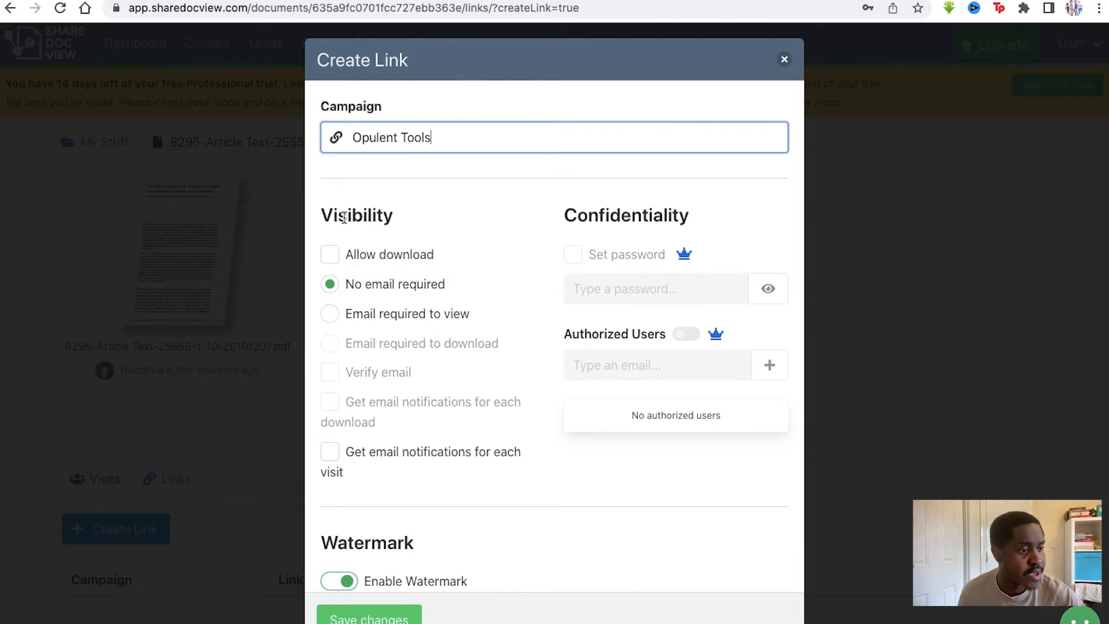
Try the link's Allow download, Email required to view and Verify email options, and return to No email required
click(333, 255)
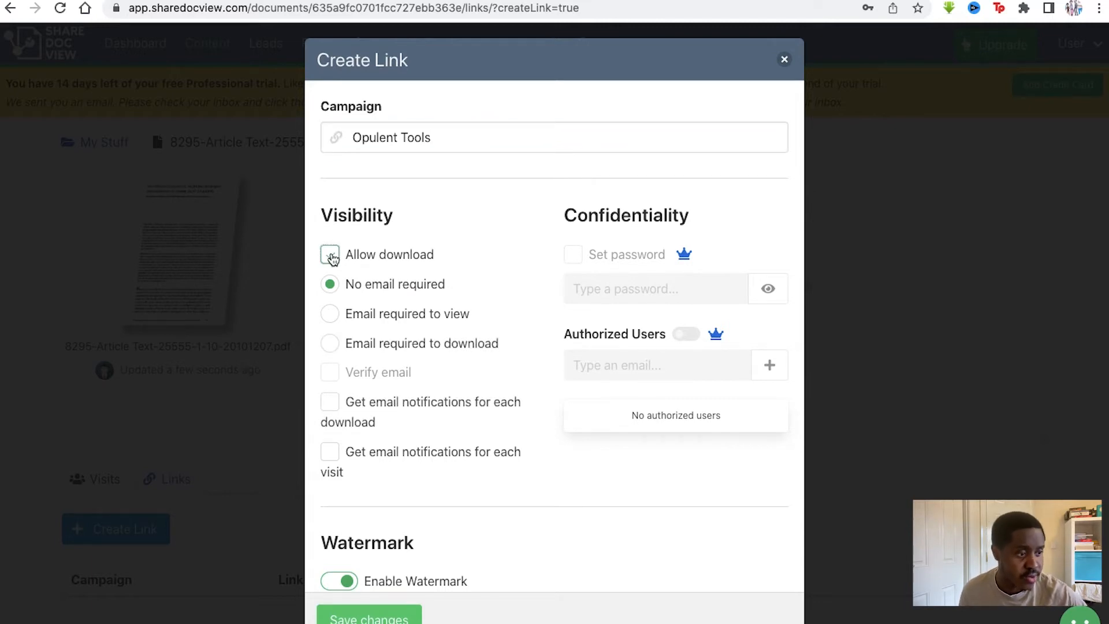
click(331, 256)
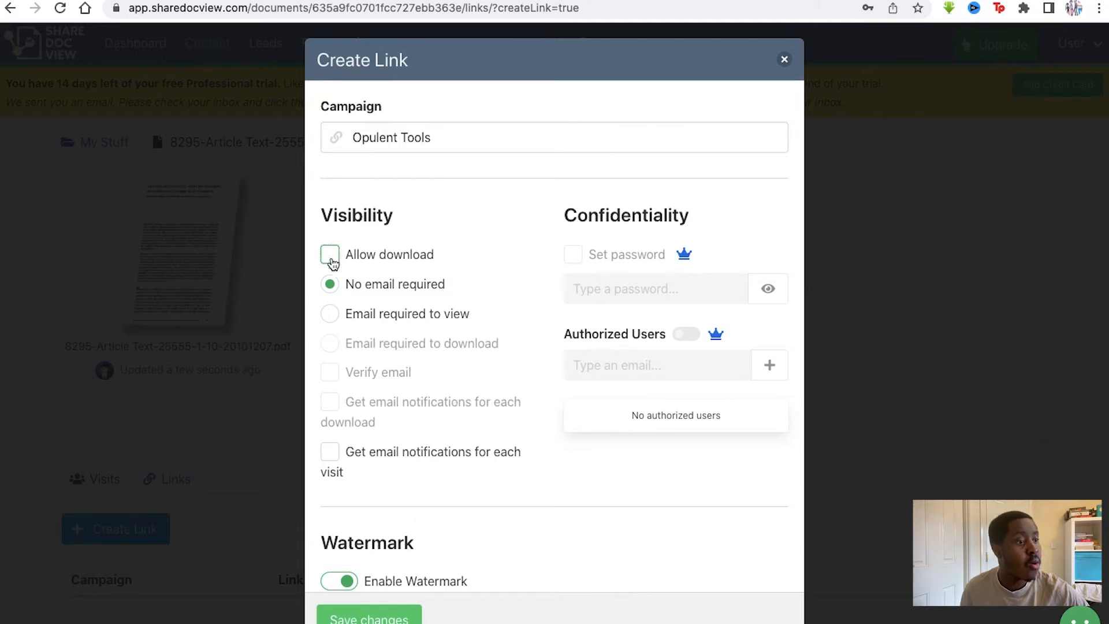
click(330, 313)
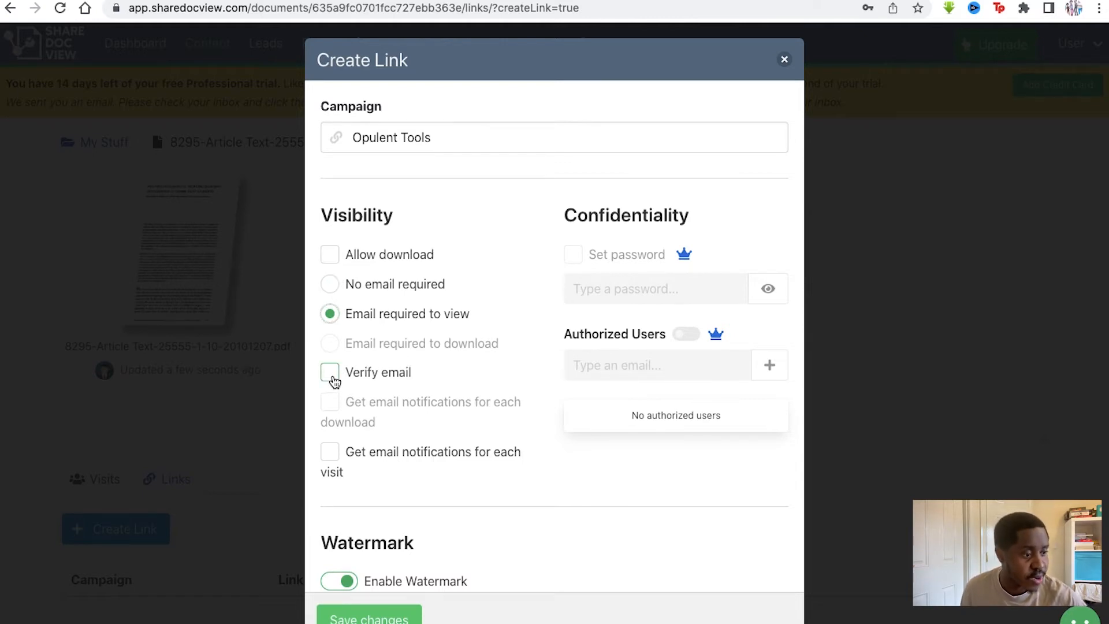
click(332, 375)
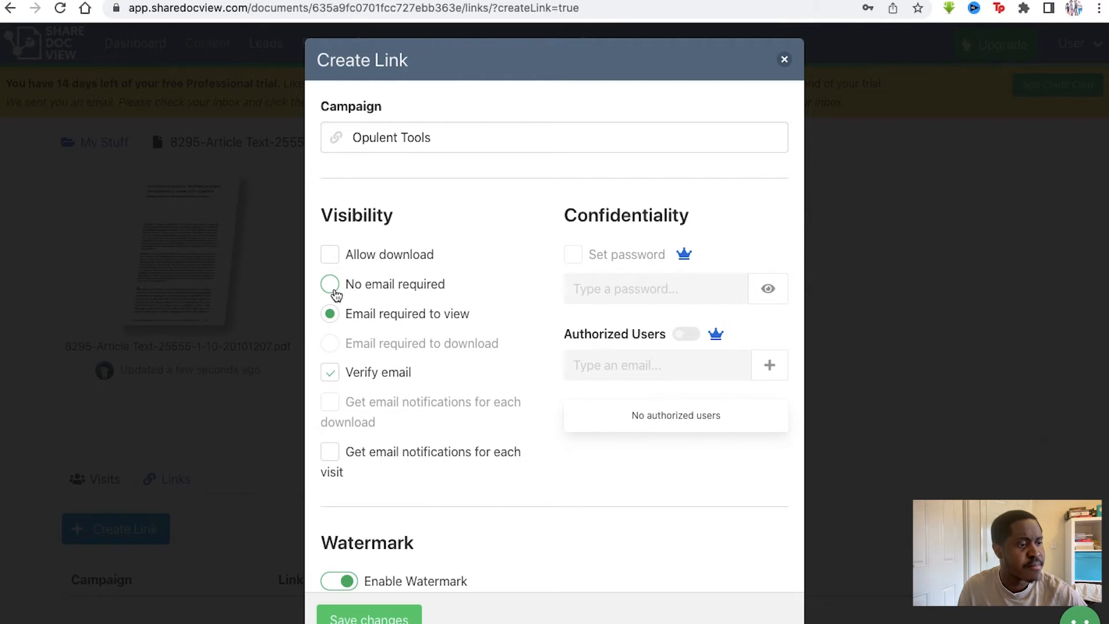
click(332, 289)
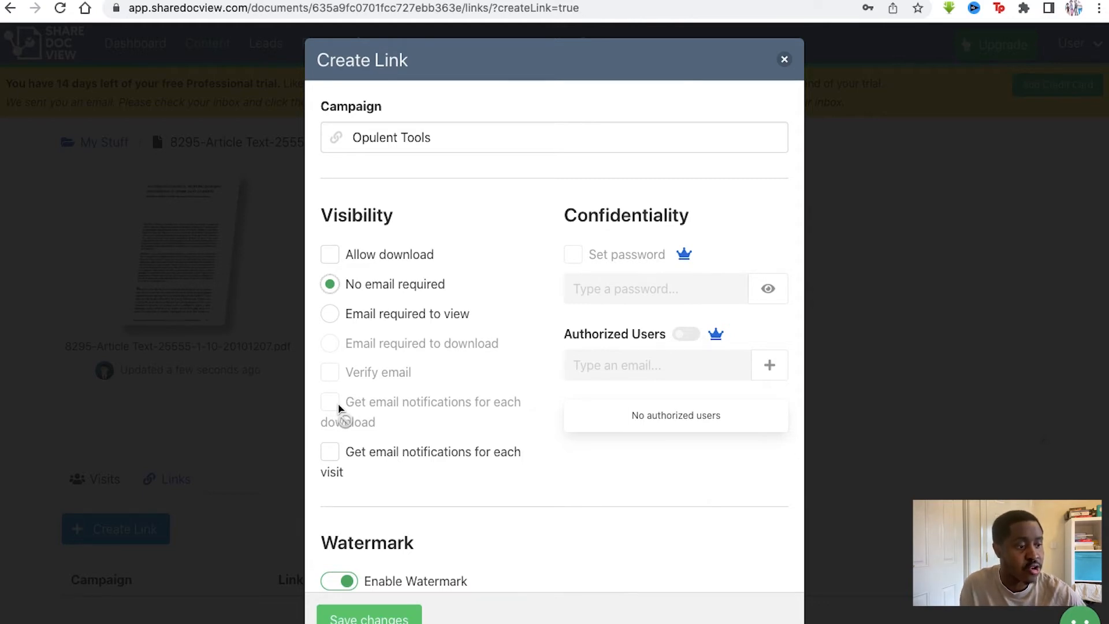
Switch the link's watermark off and on again
scroll(338, 408, down, 2)
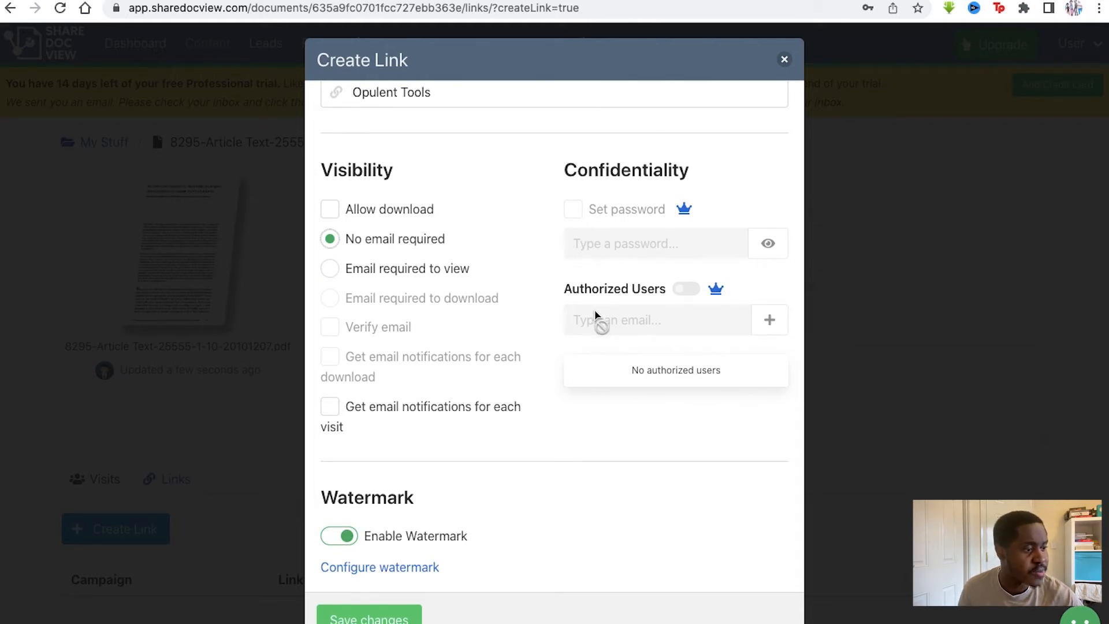
scroll(391, 385, down, 2)
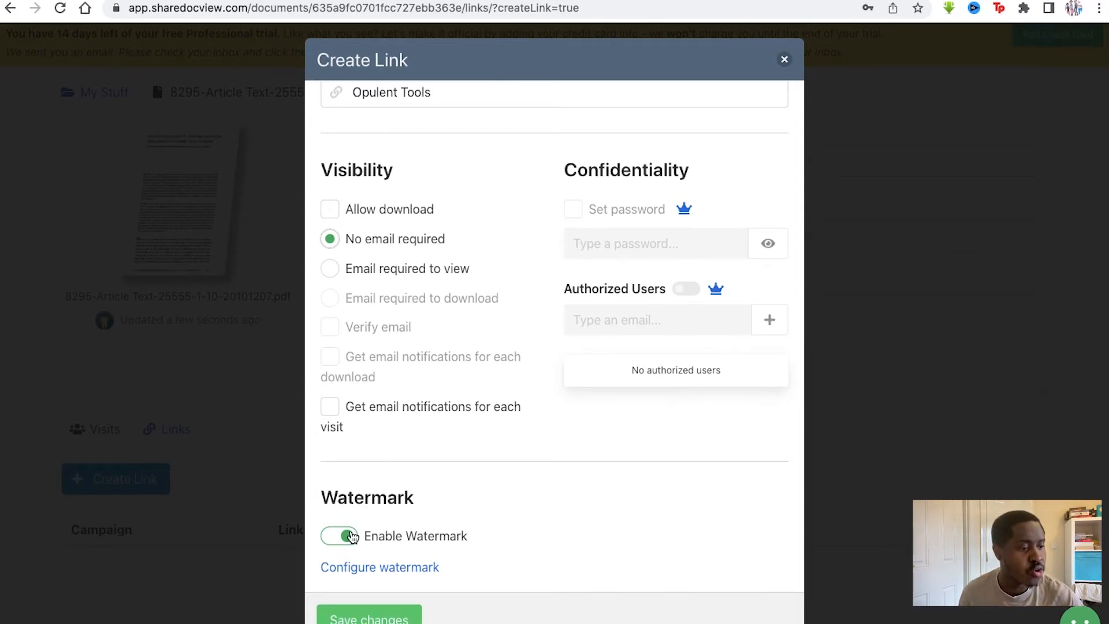
click(351, 538)
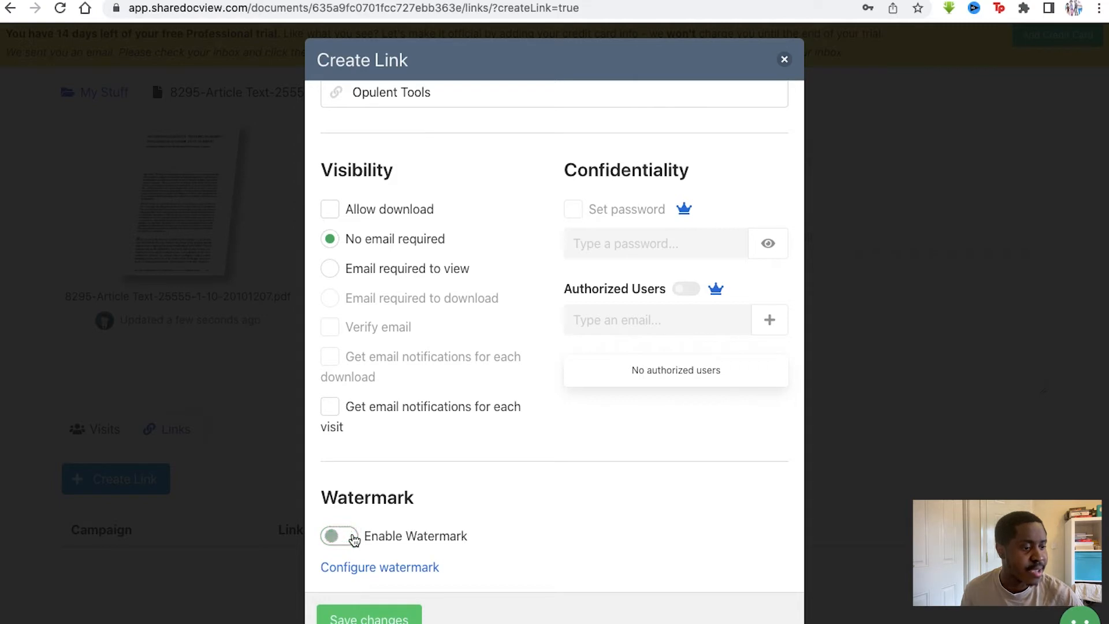
click(342, 536)
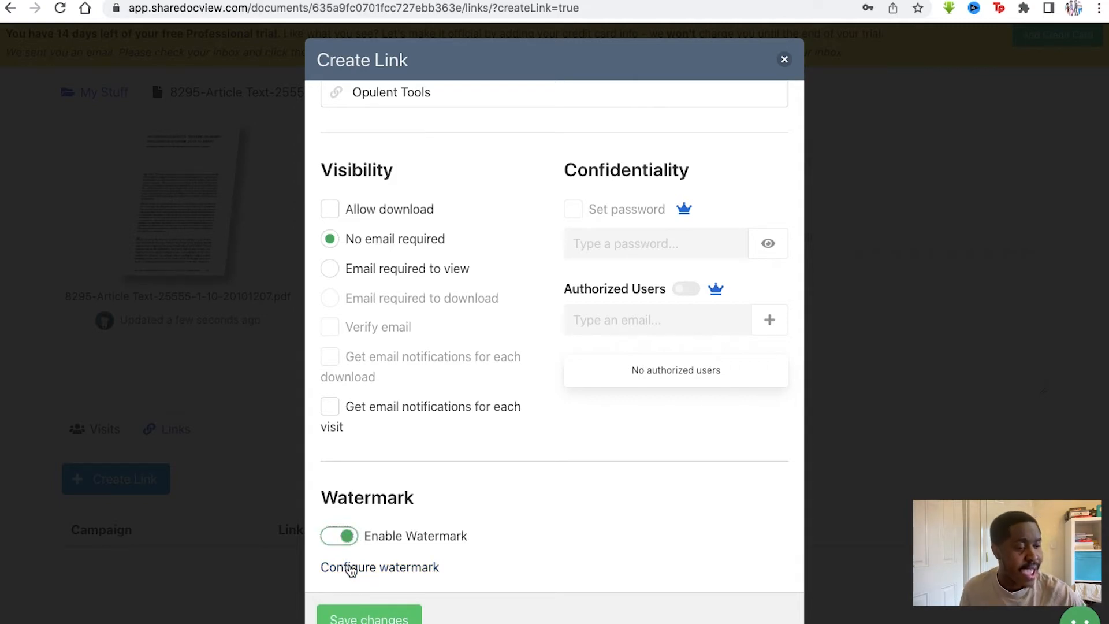
Examine the account's watermark and branding settings, including the brand logo, custom logo URL, heading bar color and preview
click(351, 568)
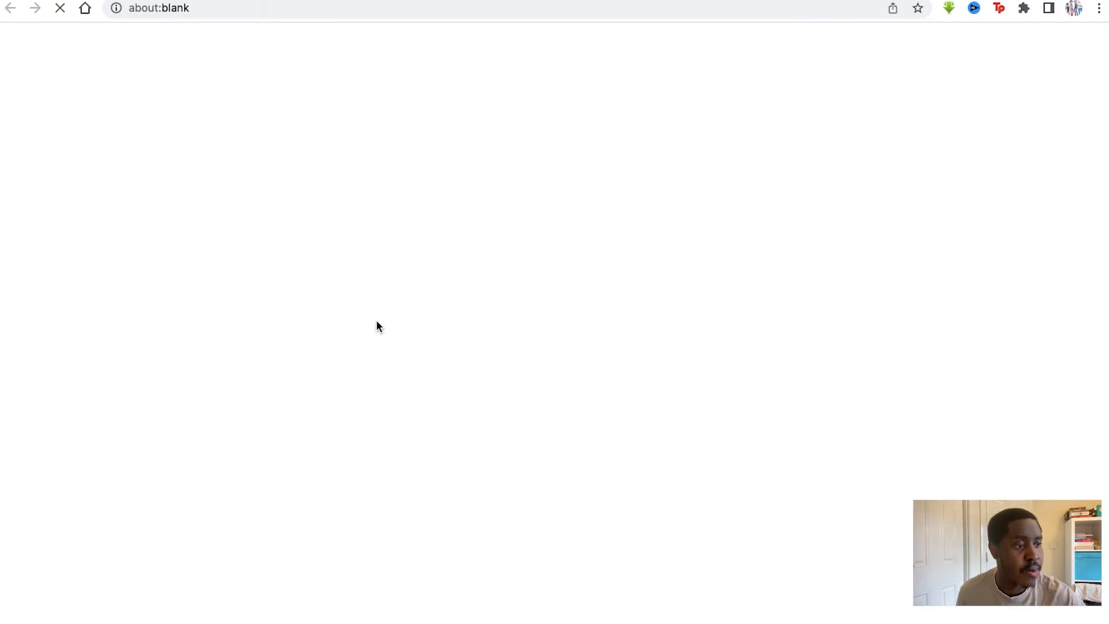
scroll(428, 298, down, 1)
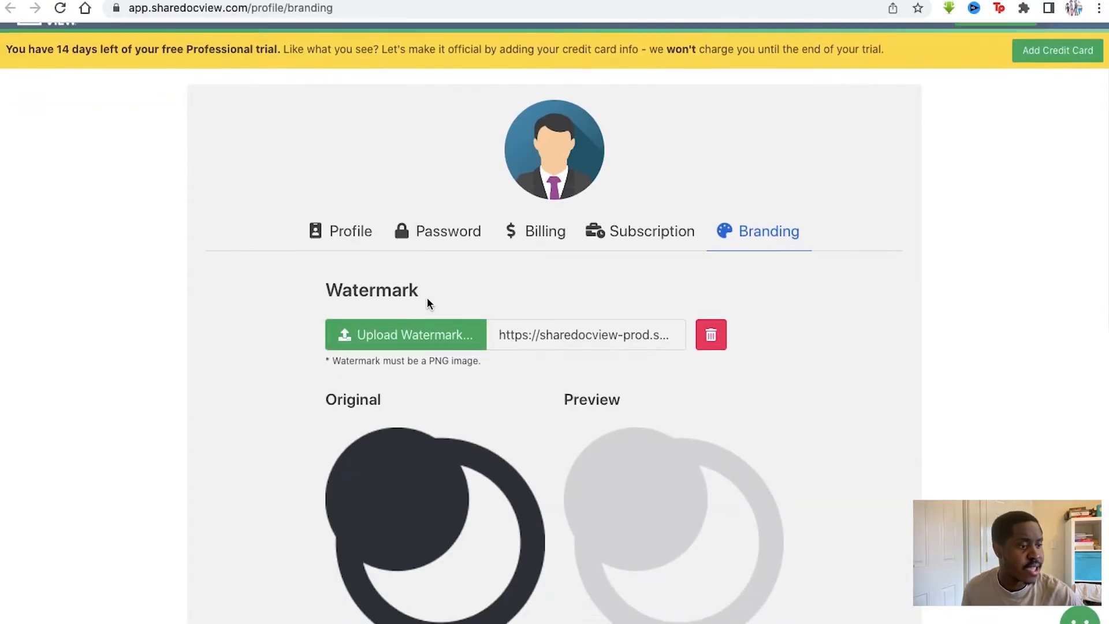
scroll(427, 301, down, 2)
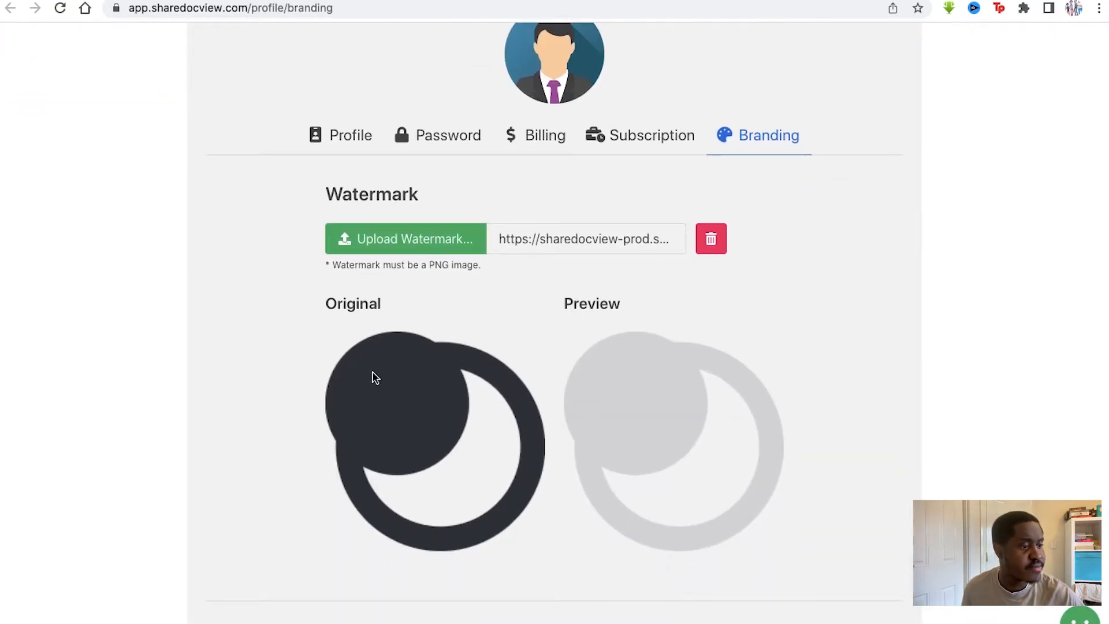
scroll(385, 364, up, 2)
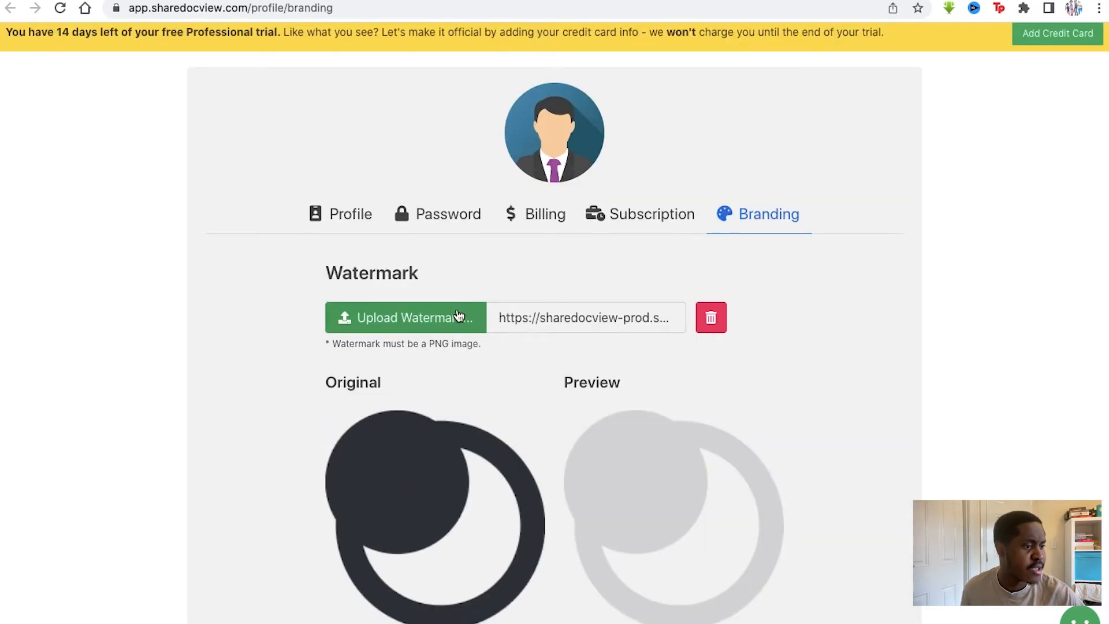
scroll(606, 319, down, 5)
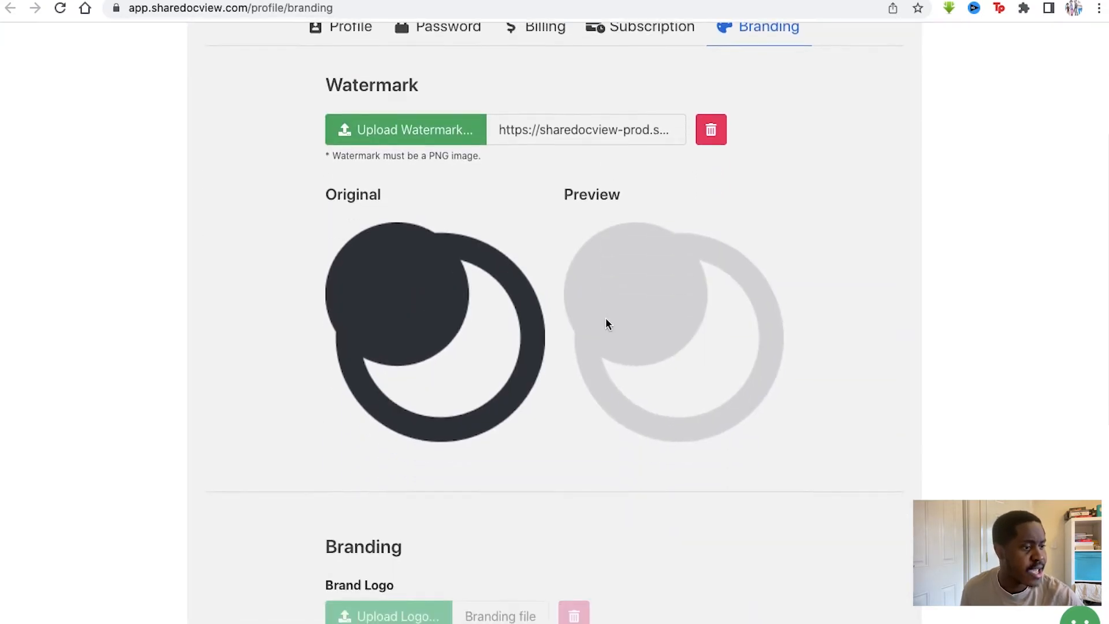
scroll(606, 321, up, 2)
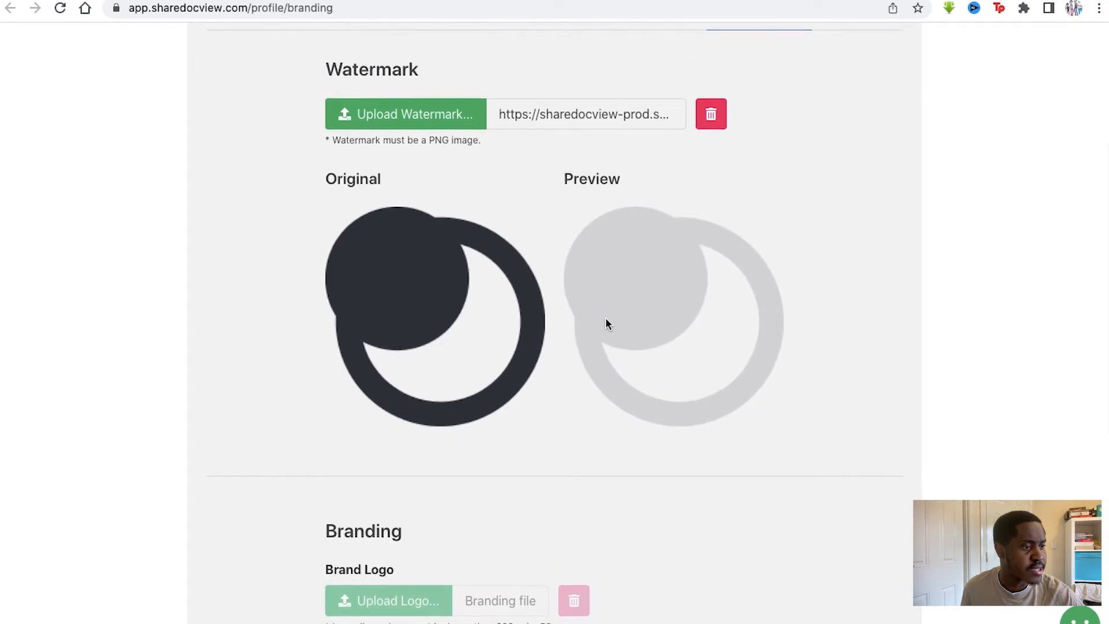
scroll(606, 319, down, 5)
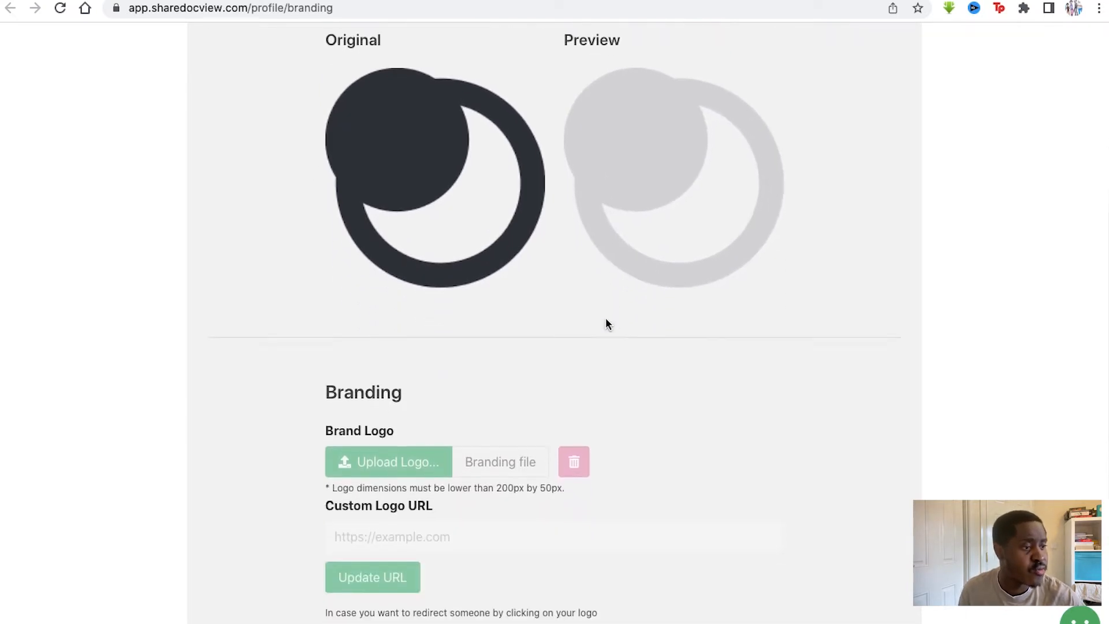
scroll(471, 331, down, 1)
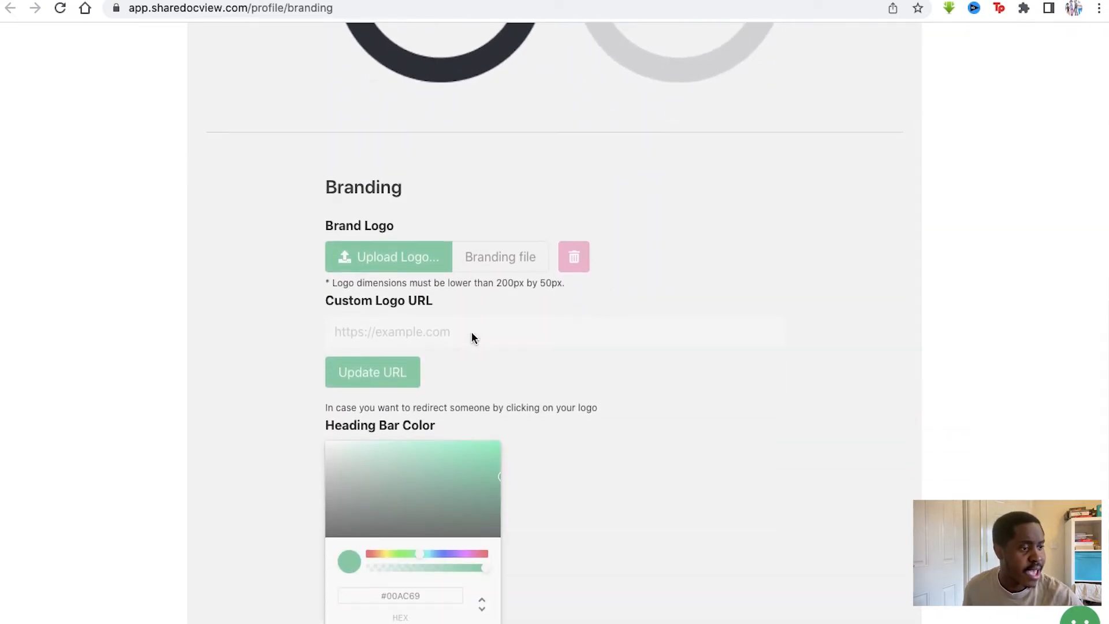
scroll(420, 203, down, 1)
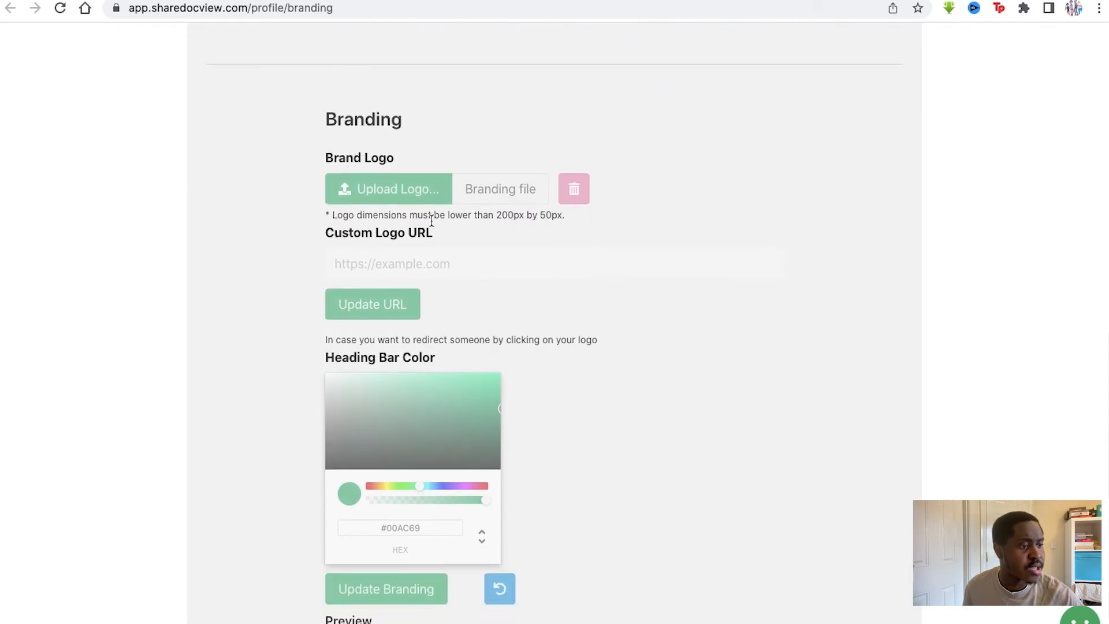
scroll(430, 219, down, 1)
scroll(473, 254, down, 1)
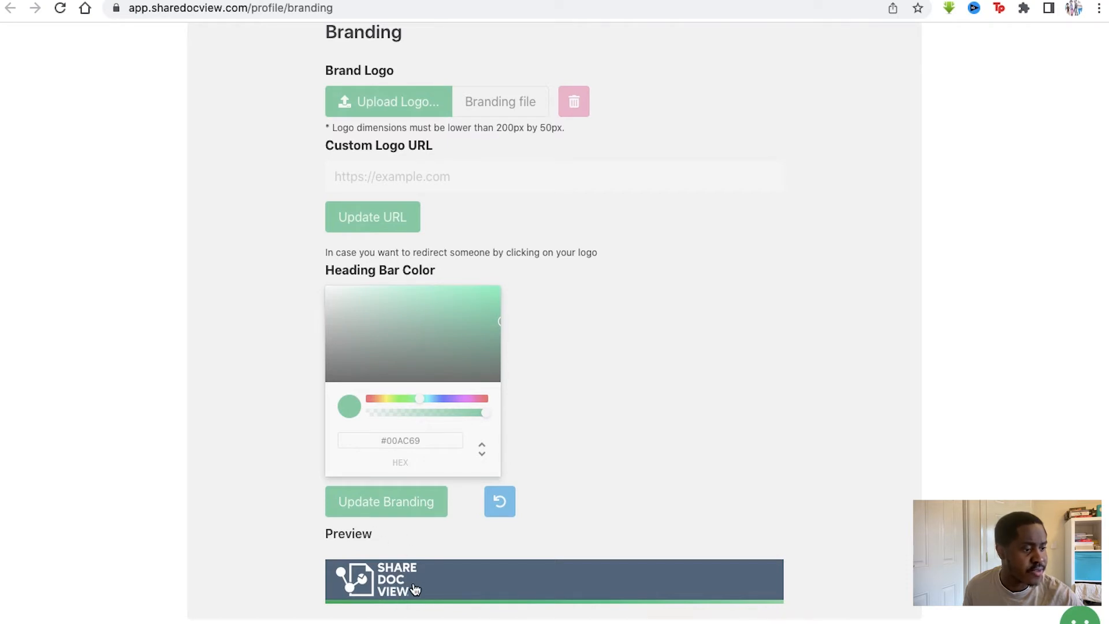
scroll(423, 549, up, 10)
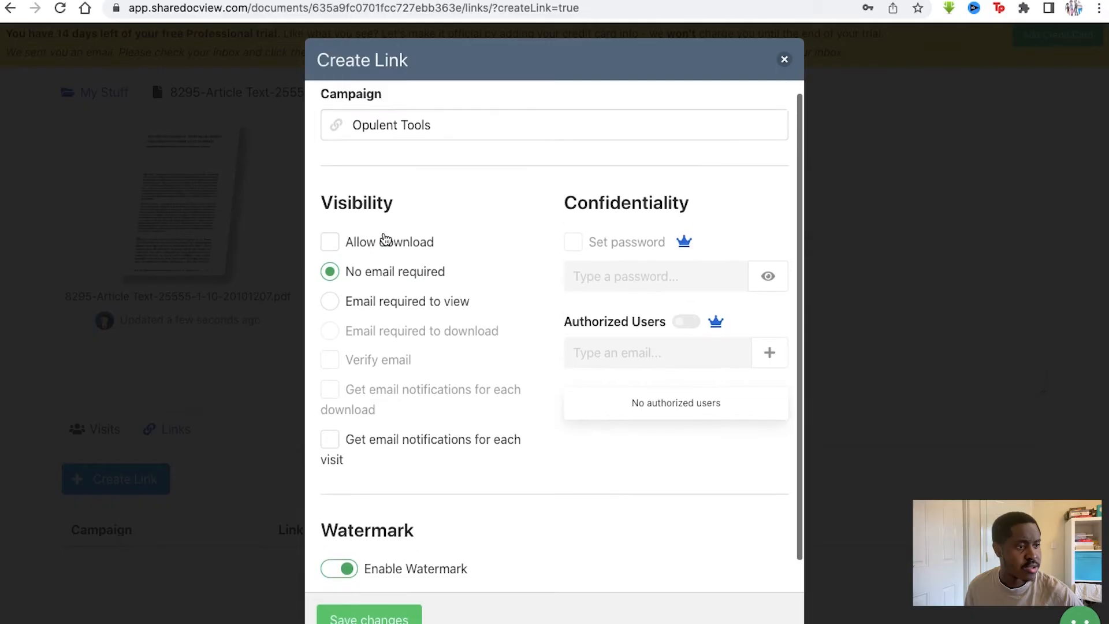
Return to the link settings and save the new Opulent Tools link for the document
scroll(383, 239, up, 1)
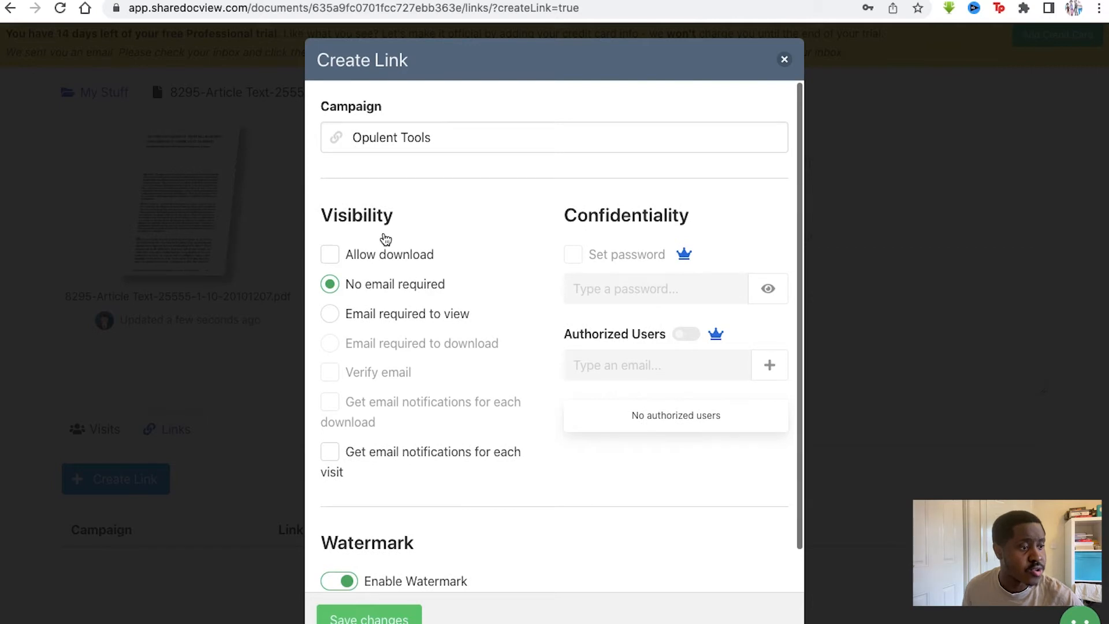
scroll(384, 238, down, 2)
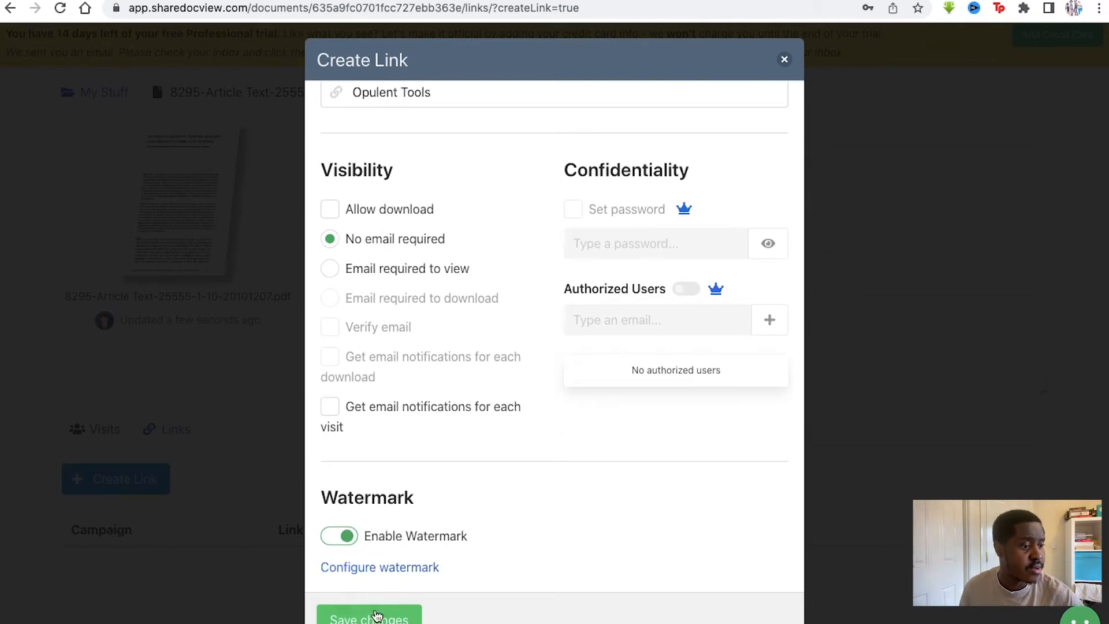
click(377, 616)
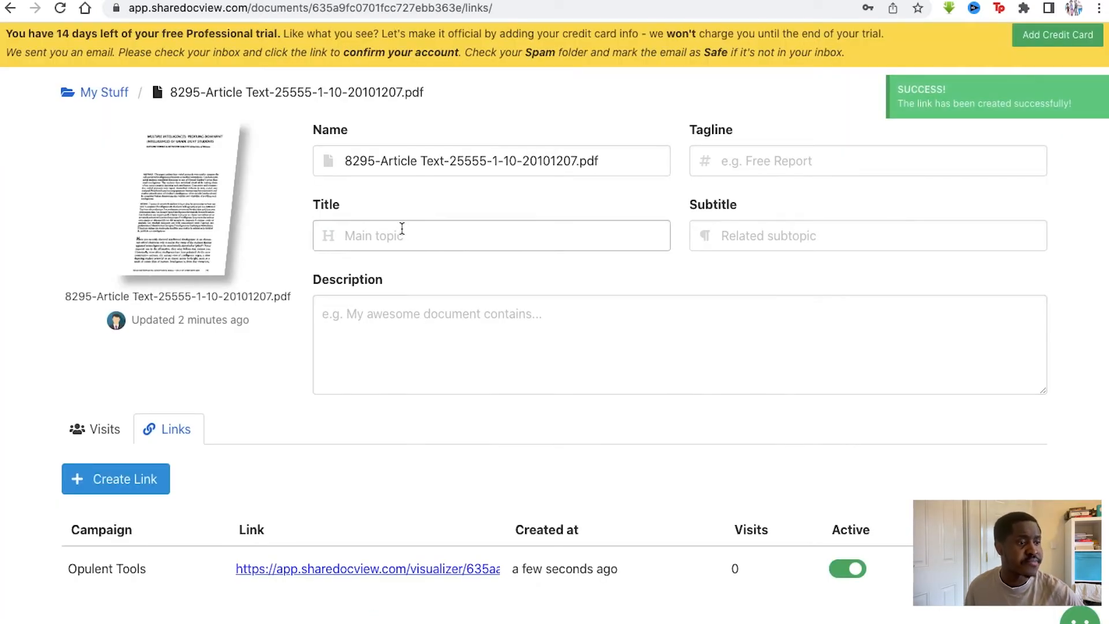
Set the document's title to "Business Advice"
scroll(401, 225, up, 1)
mouse_move(177, 306)
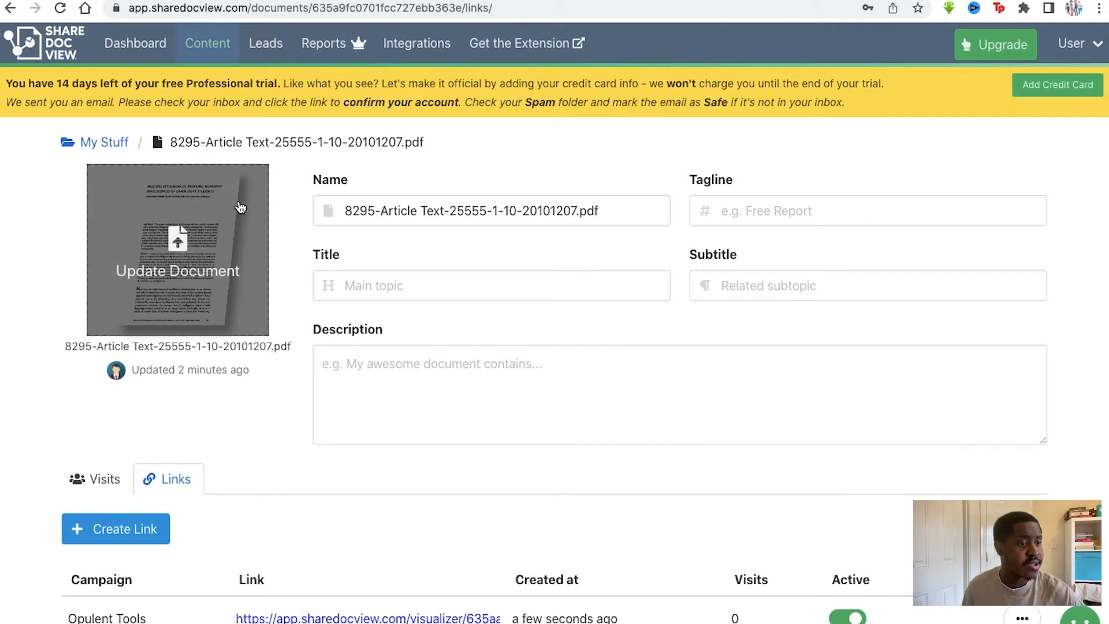
click(461, 208)
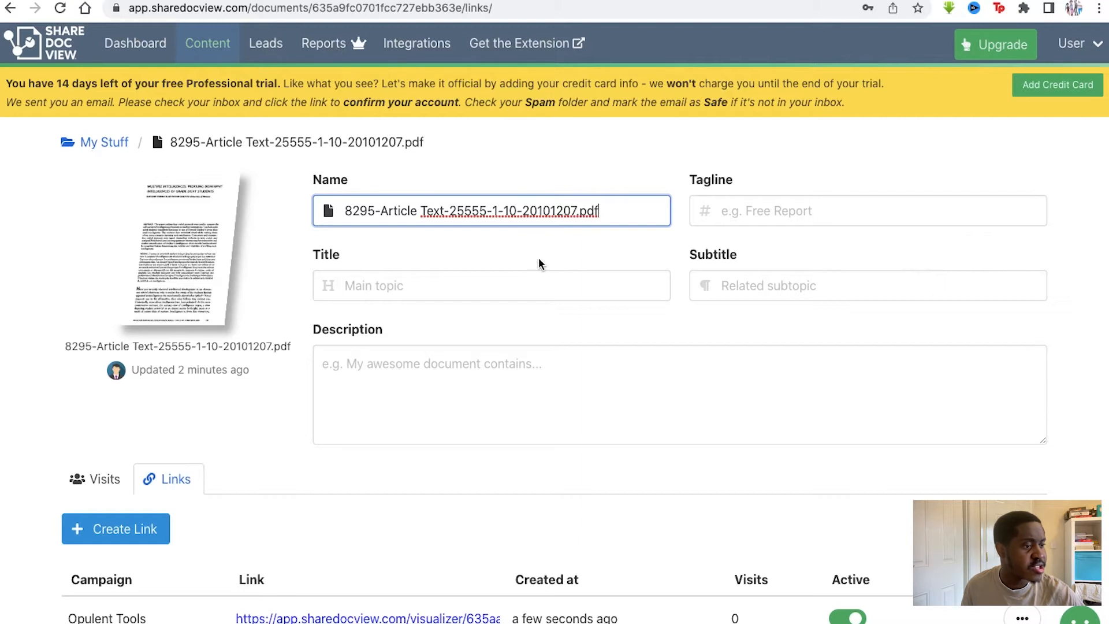
click(453, 277)
text(Business Advice)
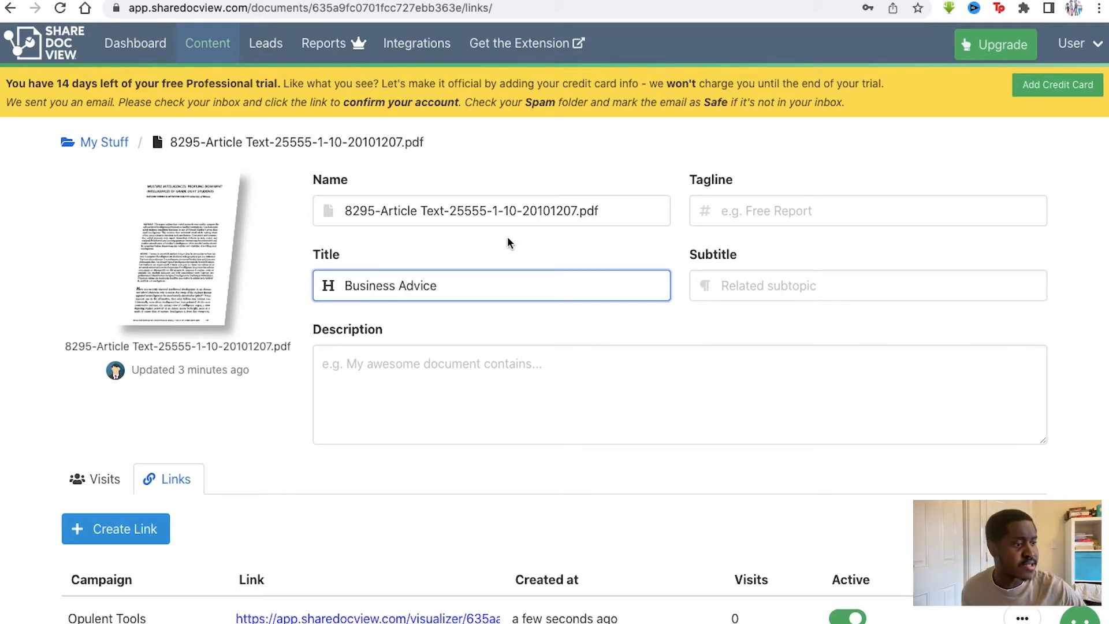
Set the document's tagline to "Free Report"
click(740, 217)
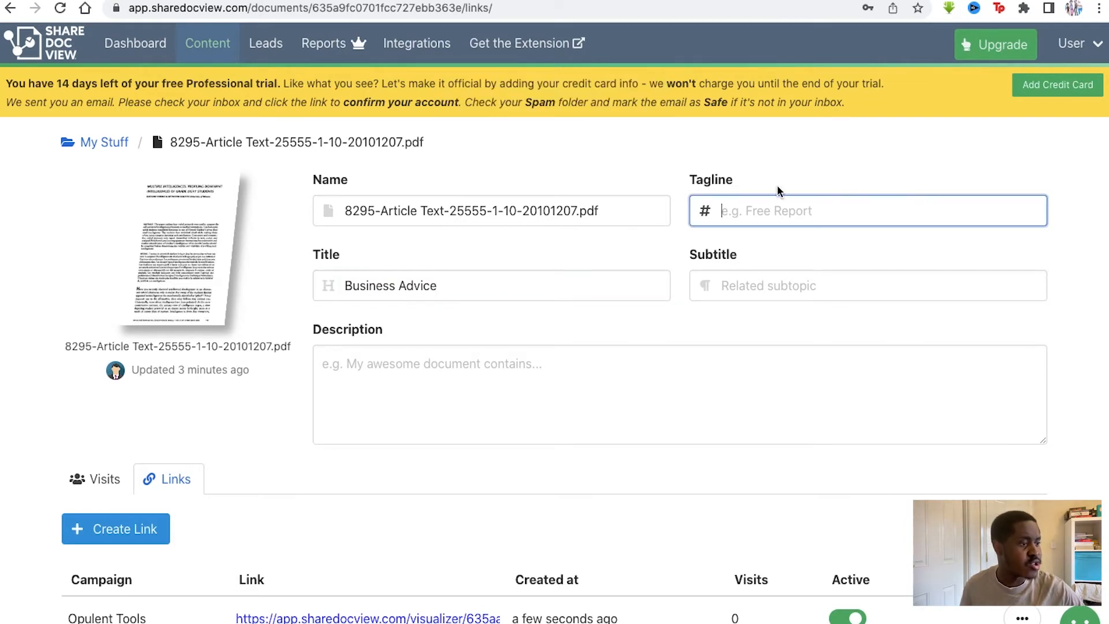
text(Free Re)
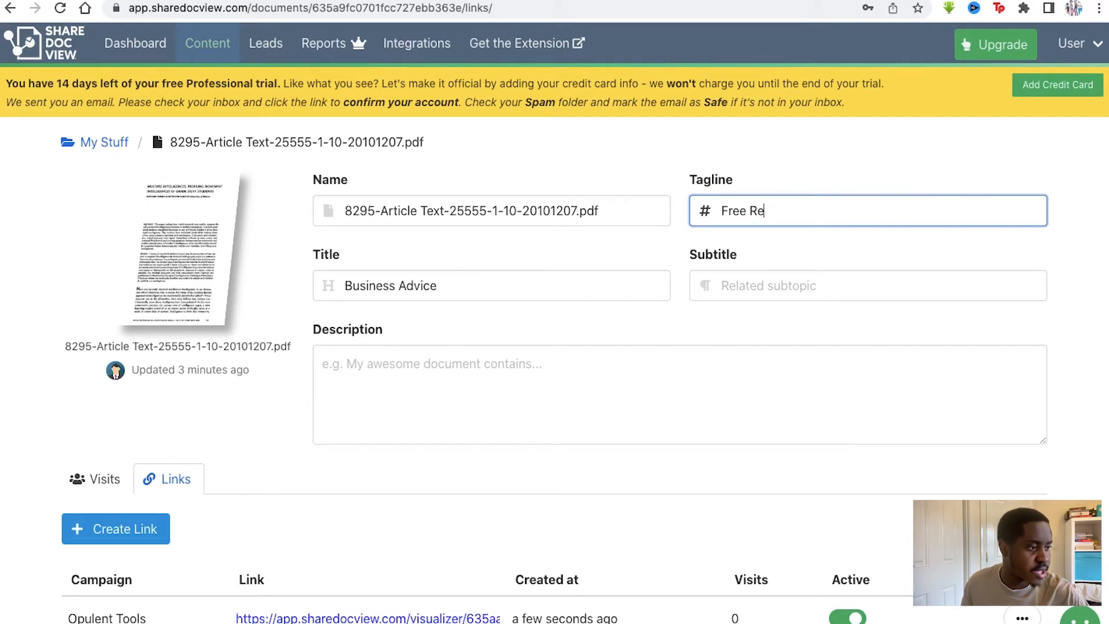
text(port)
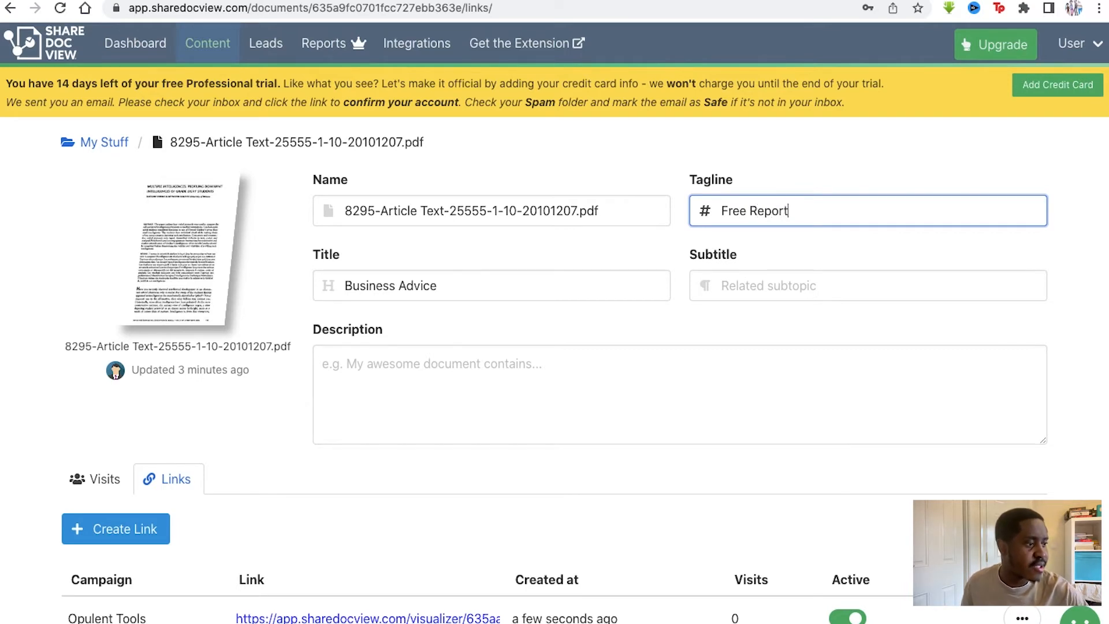
Set the document's subtitle to "Tips on trade" and its description to "My document contains advice to grow your business."
click(744, 281)
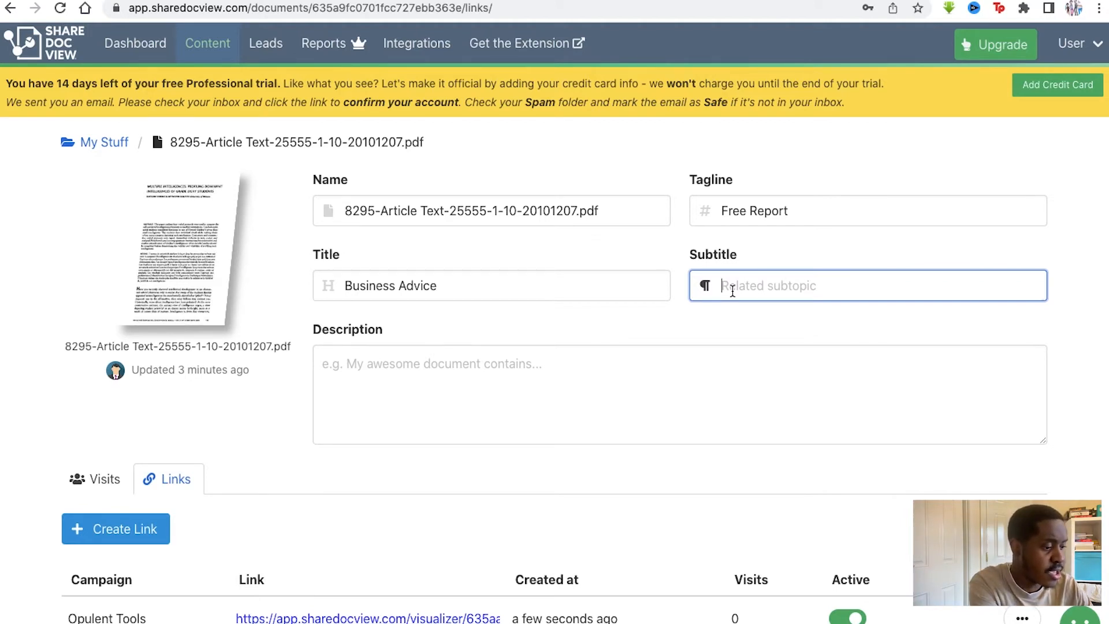
text(Tips on trade)
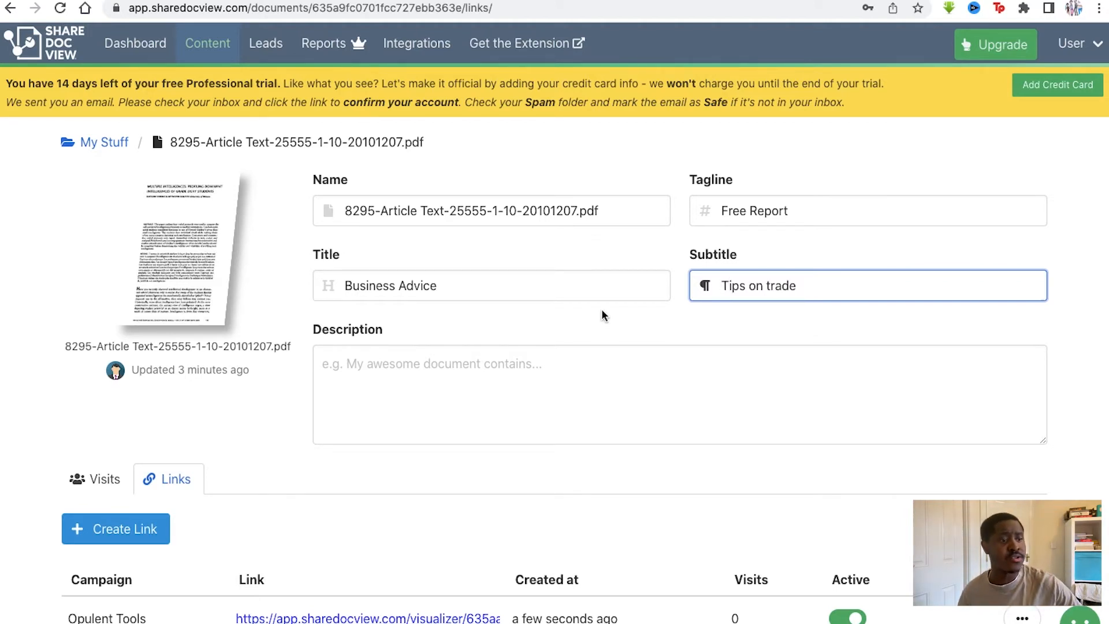
click(555, 349)
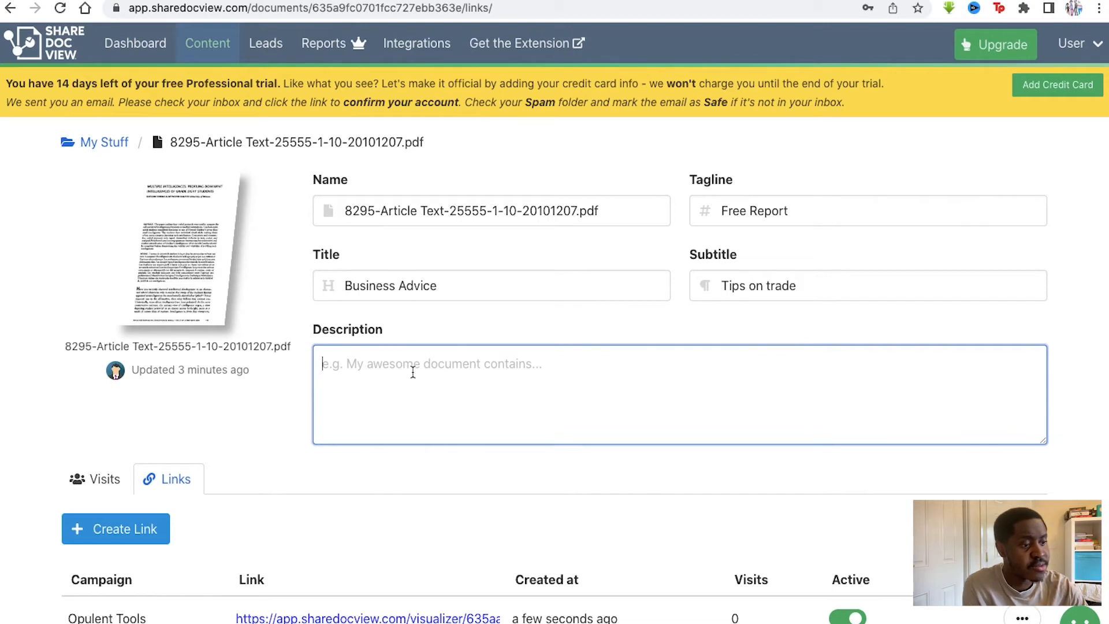
text(My document contains advice to grow your business.)
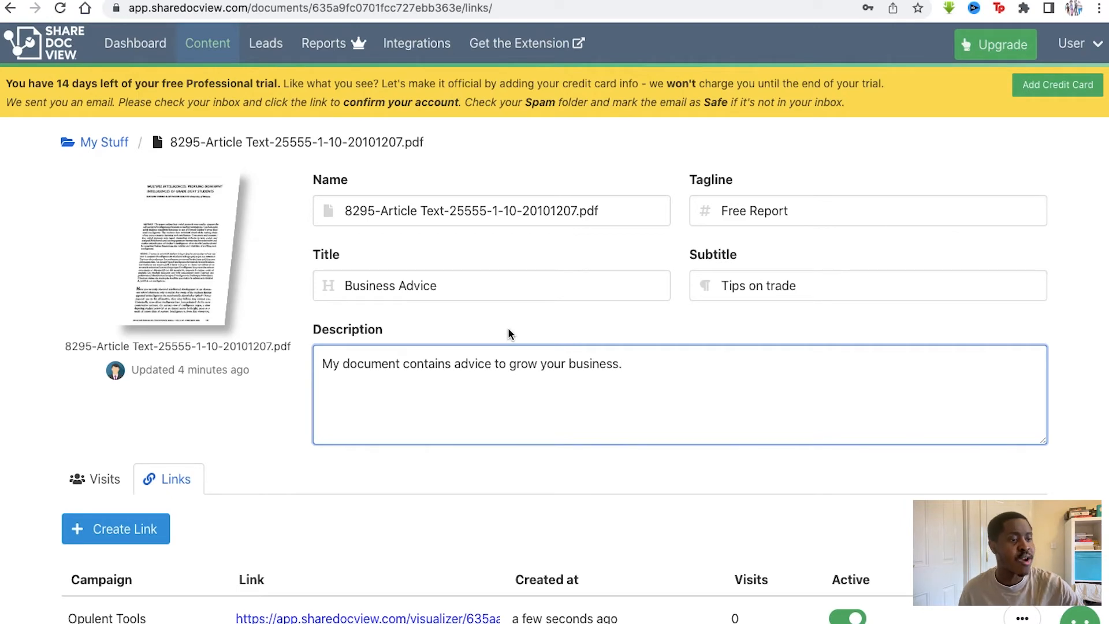
Copy the URL of the document's Opulent Tools campaign link
scroll(509, 330, down, 1)
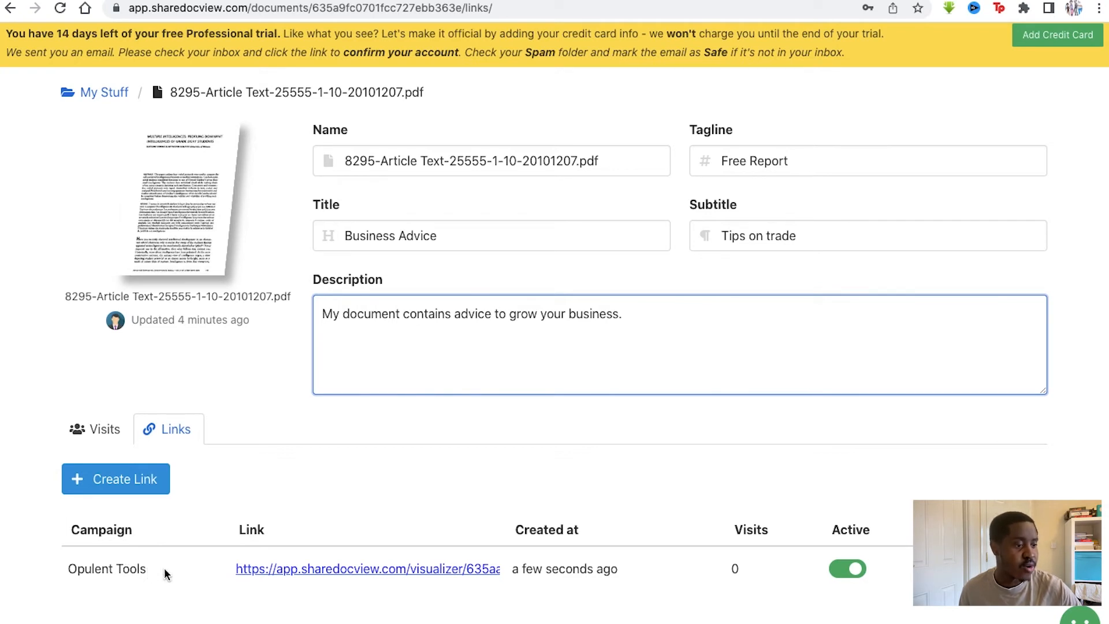
mouse_move(258, 567)
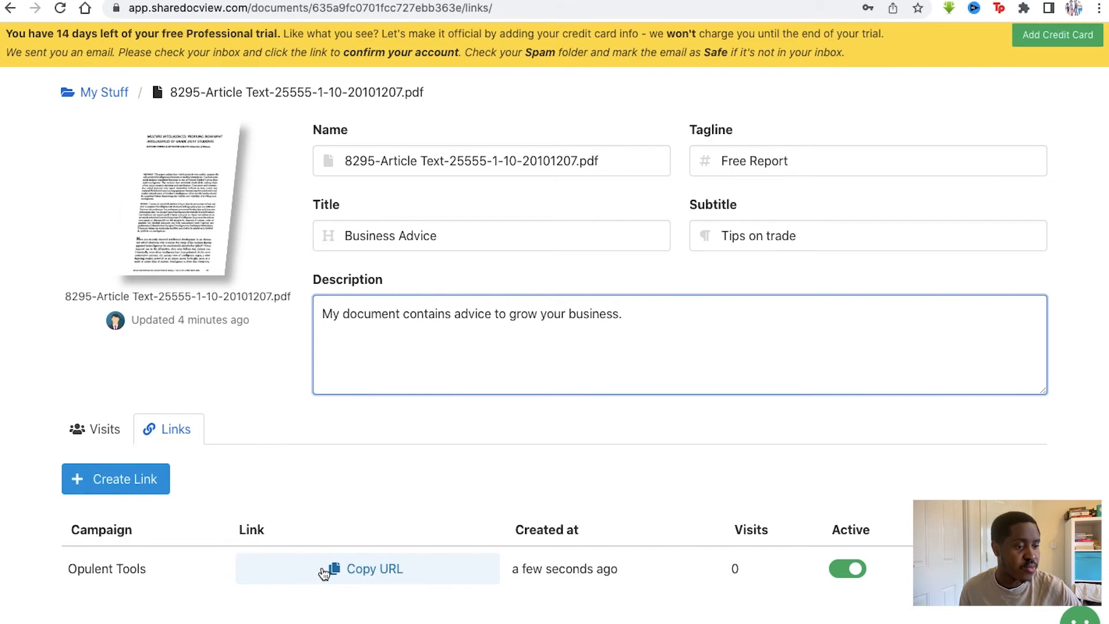
click(334, 568)
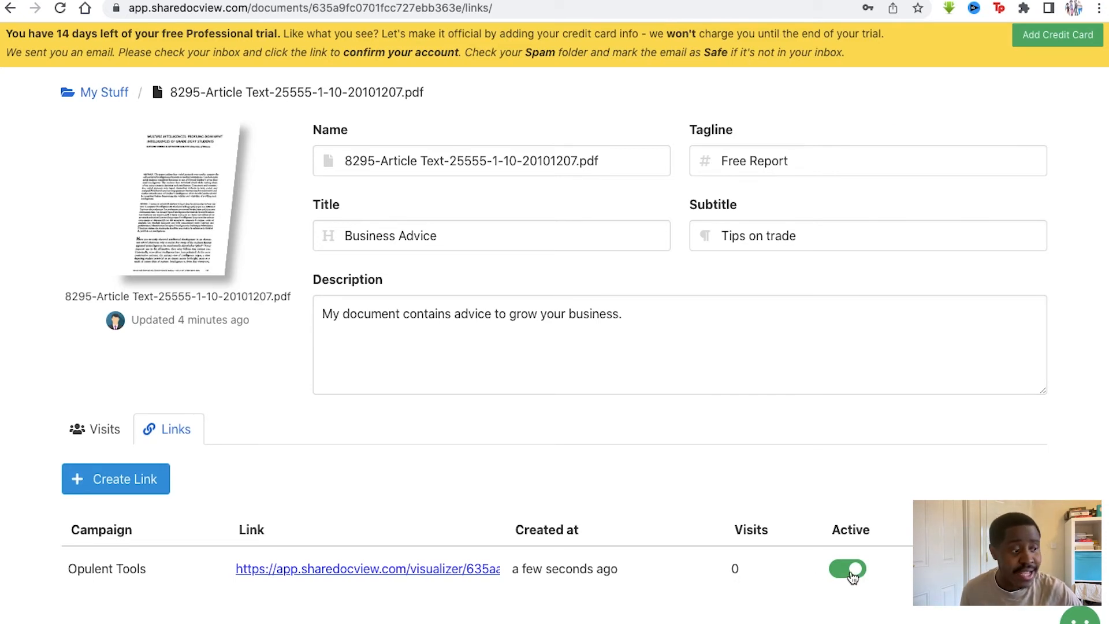
Deactivate the Opulent Tools link and activate it again
click(849, 569)
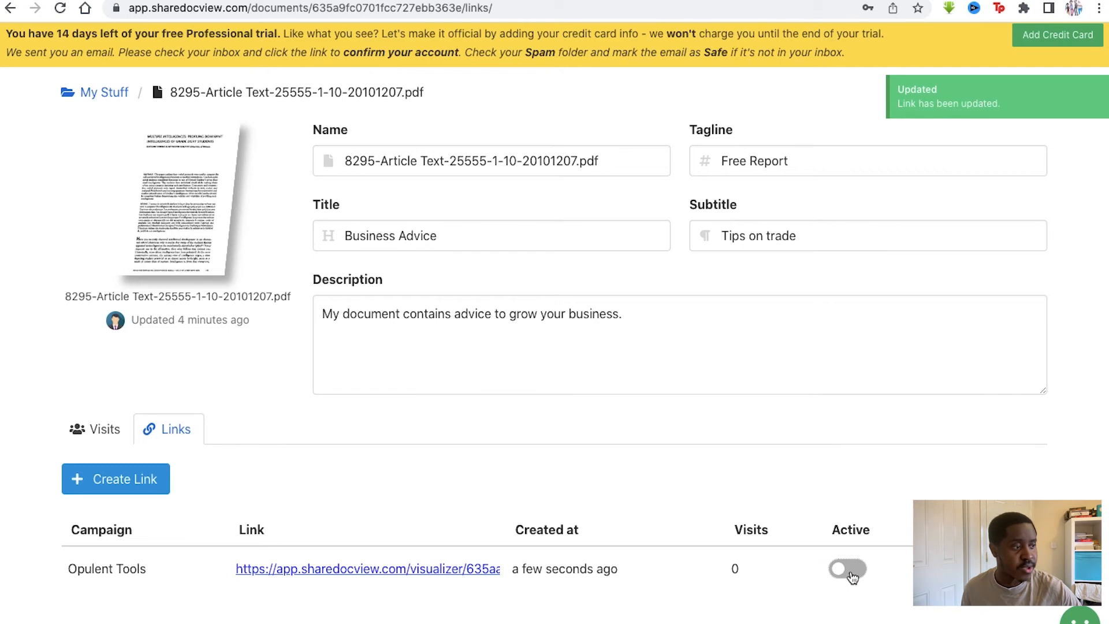
click(853, 577)
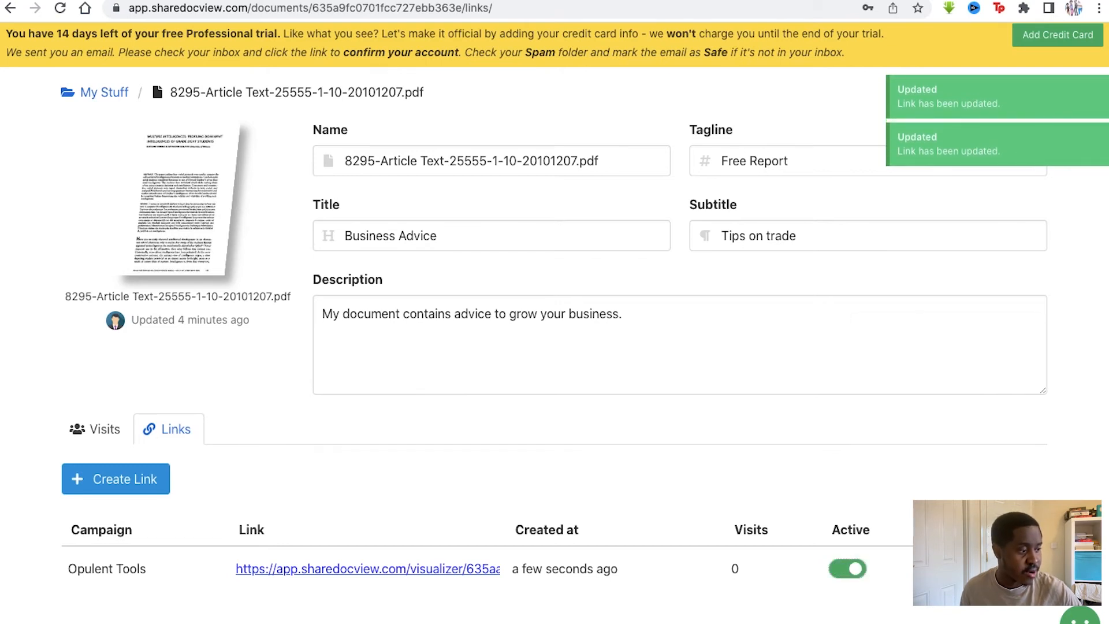
Show the available actions for the Opulent Tools link, such as sharing, embedding and exporting visits
click(1023, 569)
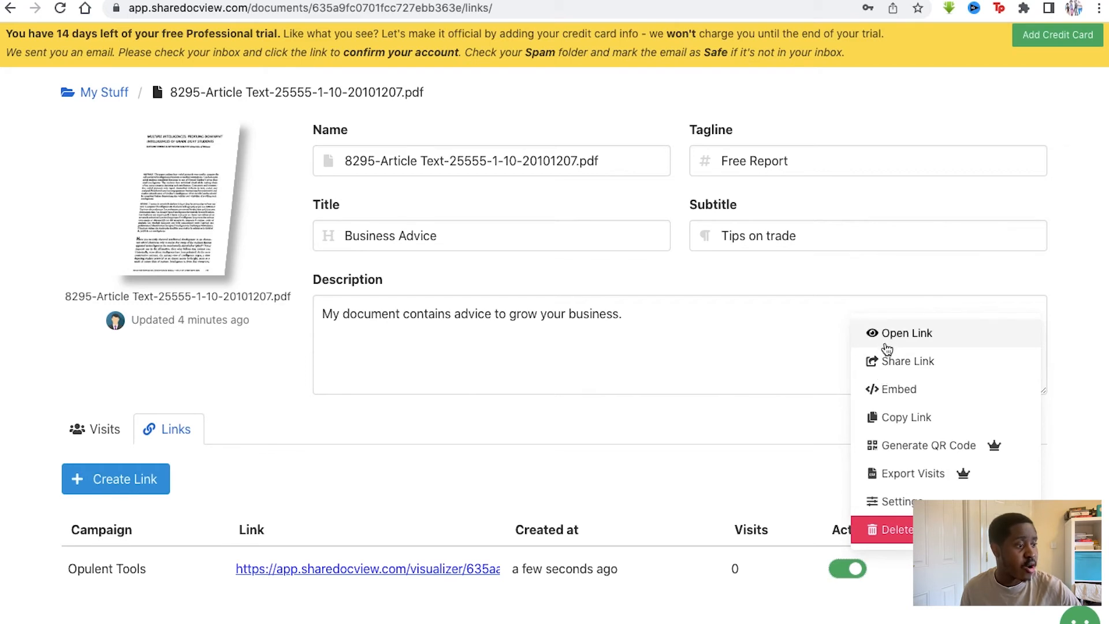
mouse_move(1025, 569)
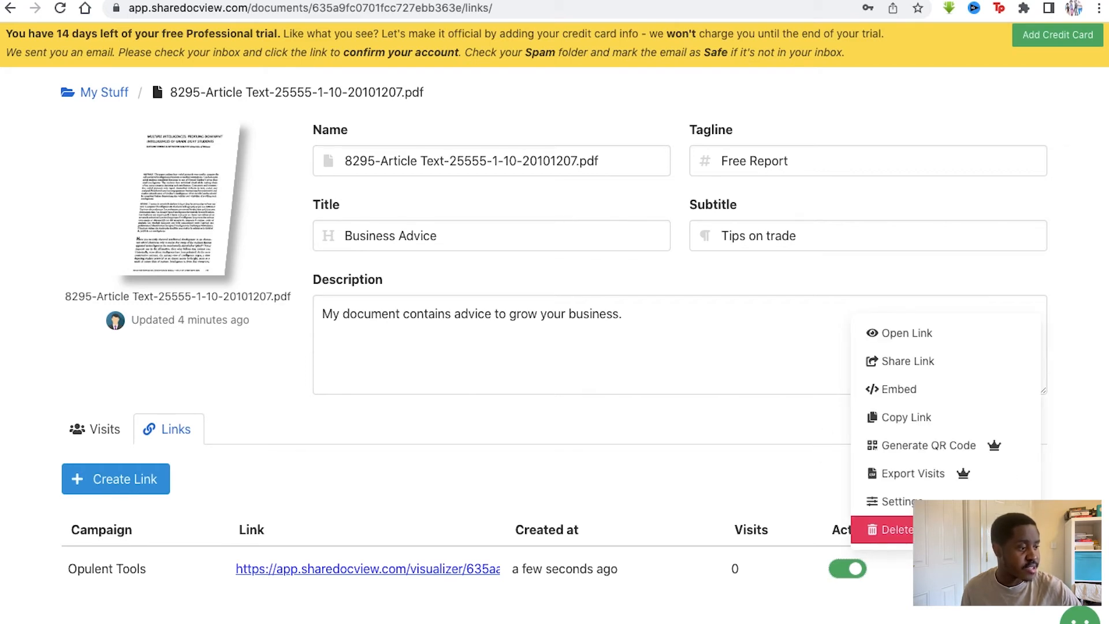
Examine the document's visit records, including the visit data, visit times and the time spent per page chart
scroll(104, 481, up, 2)
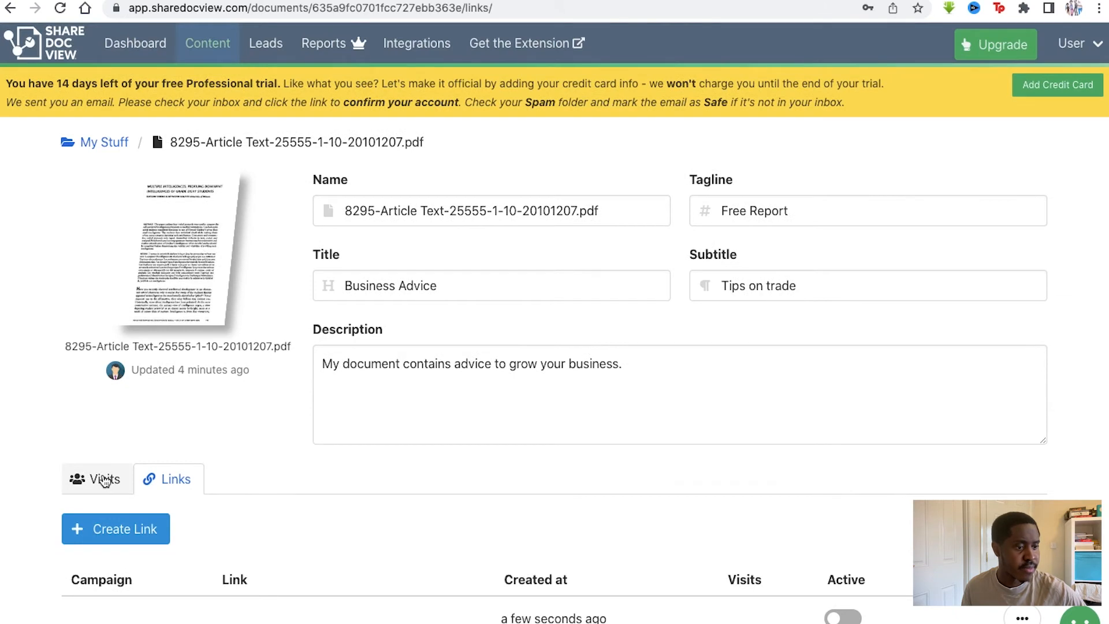
click(105, 481)
scroll(105, 481, down, 3)
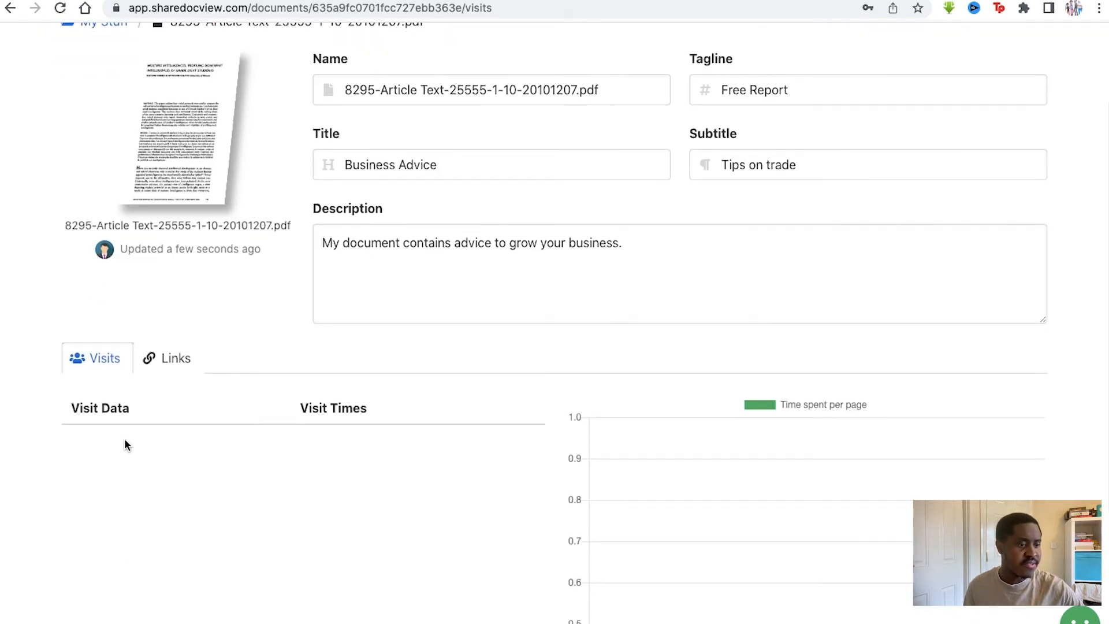
scroll(123, 441, down, 2)
scroll(129, 349, down, 2)
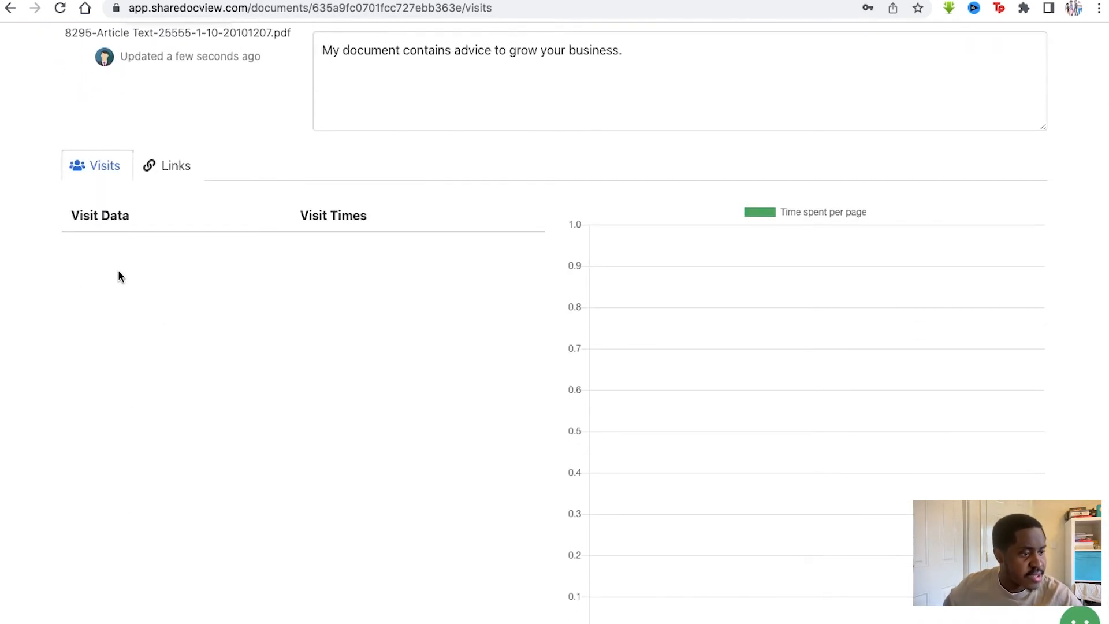
scroll(114, 275, down, 1)
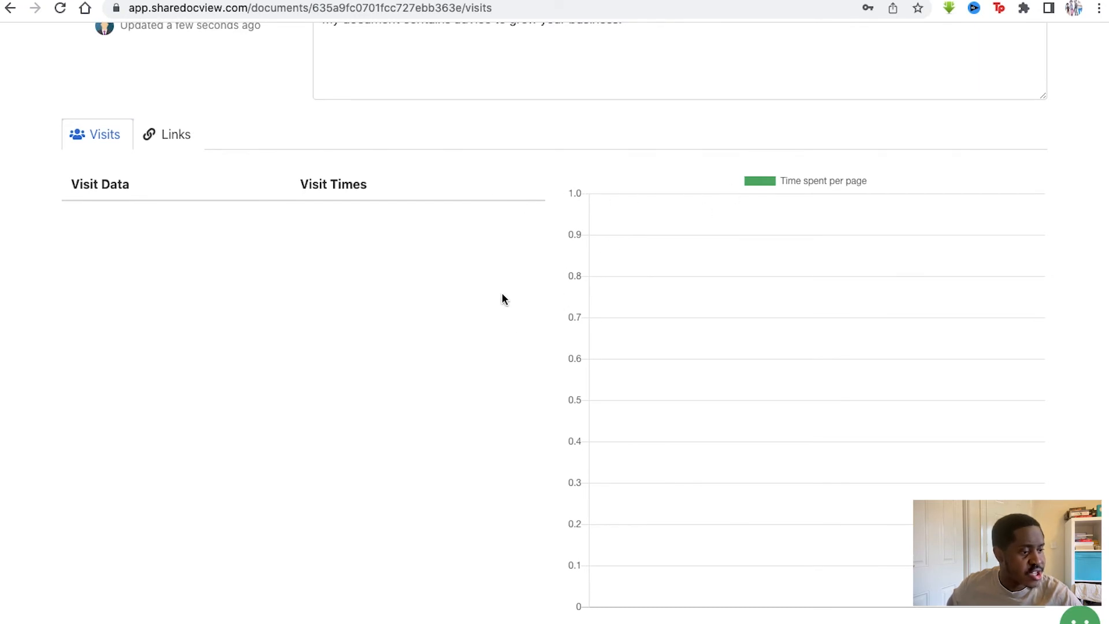
scroll(502, 295, up, 2)
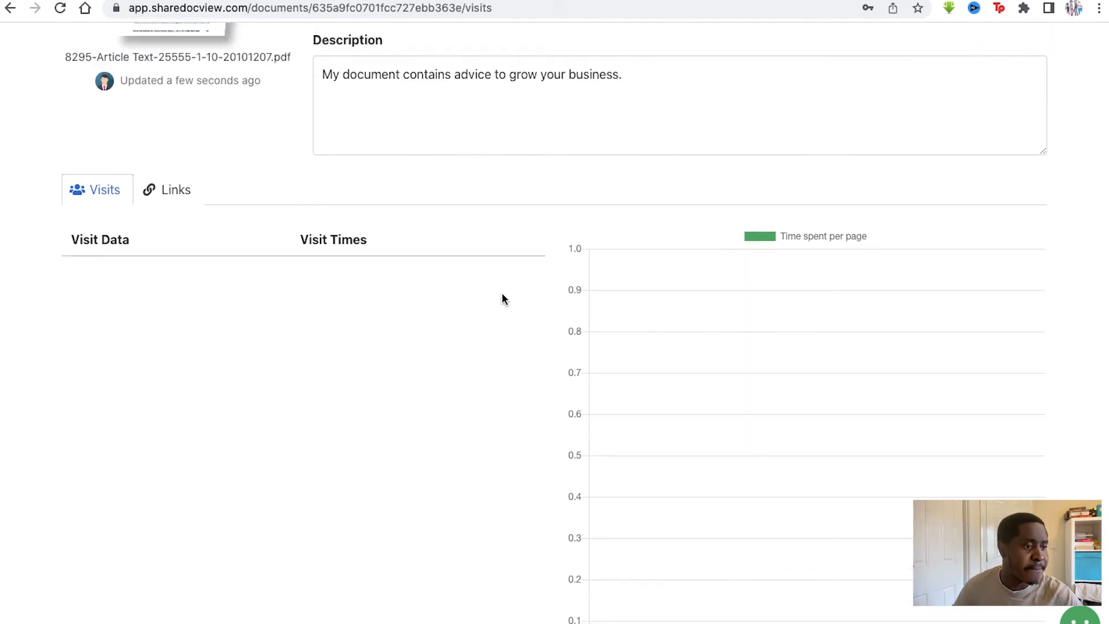
scroll(502, 294, up, 5)
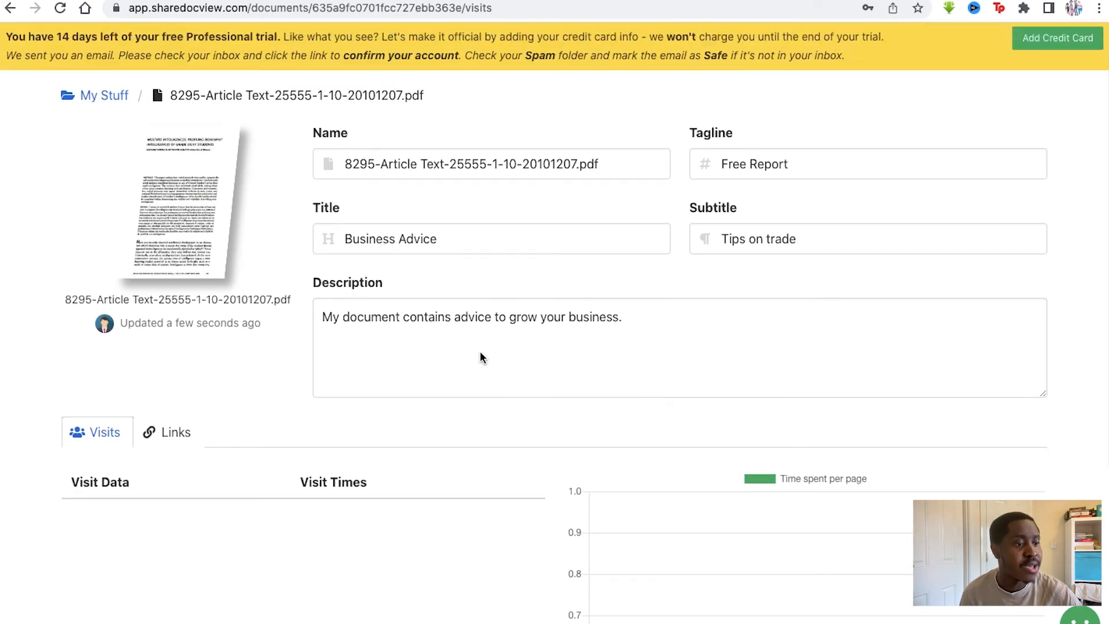
scroll(480, 353, down, 3)
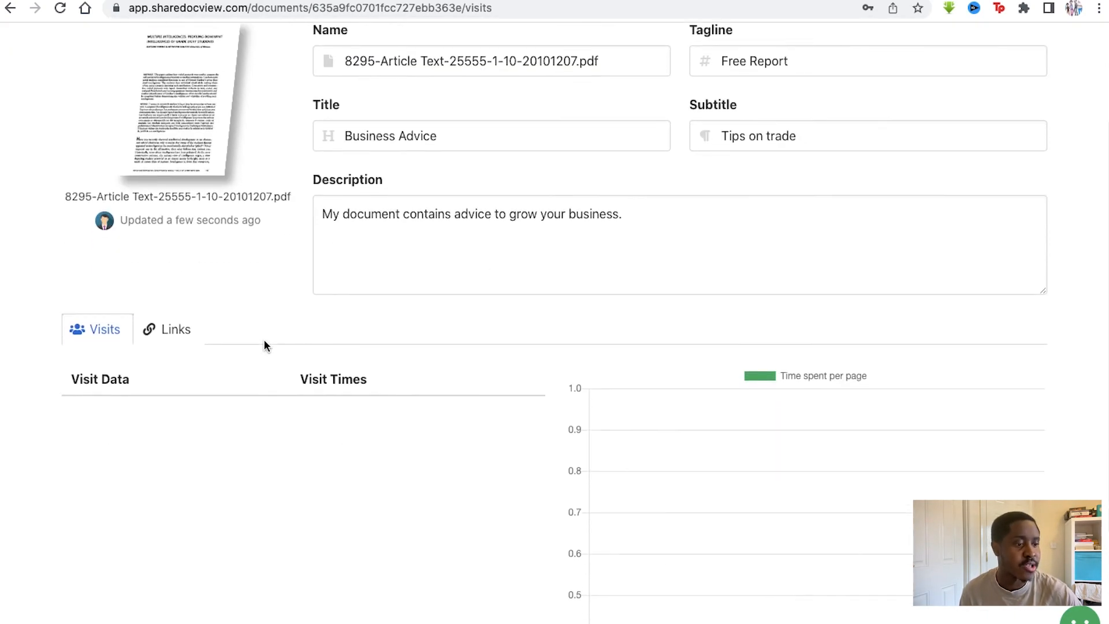
scroll(264, 358, down, 2)
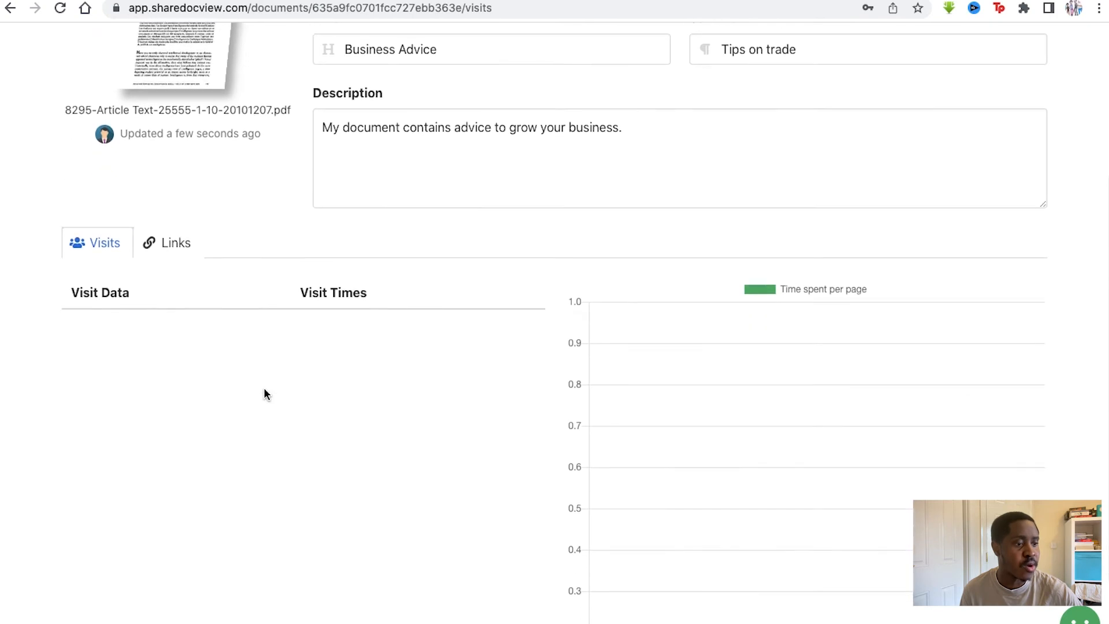
scroll(265, 393, up, 5)
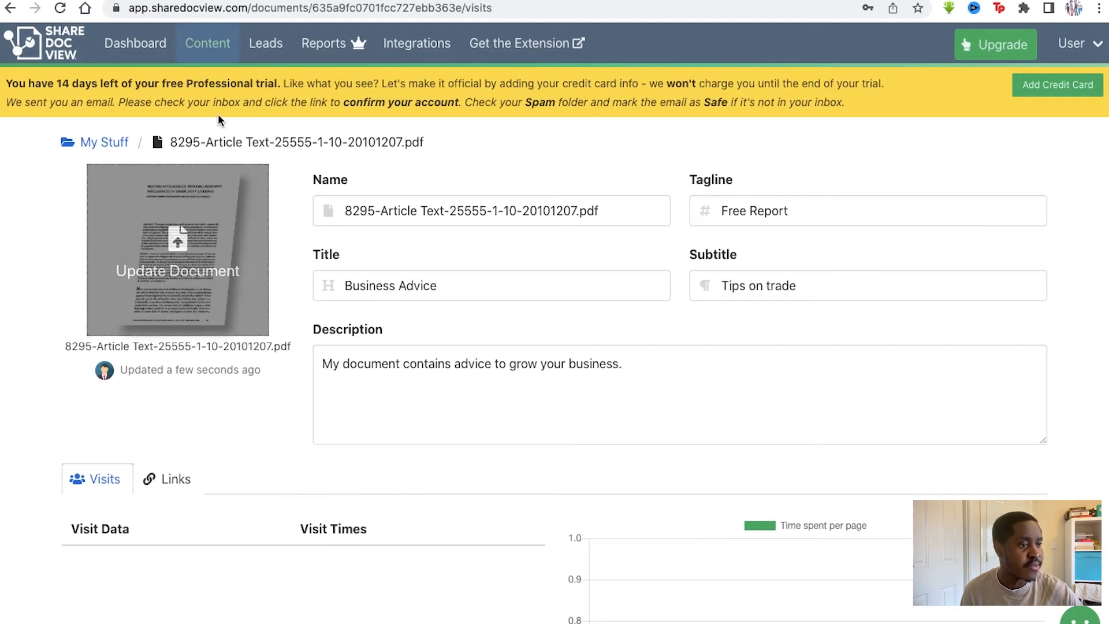
Return to the content library and view the documents in the My Stuff folder
click(118, 144)
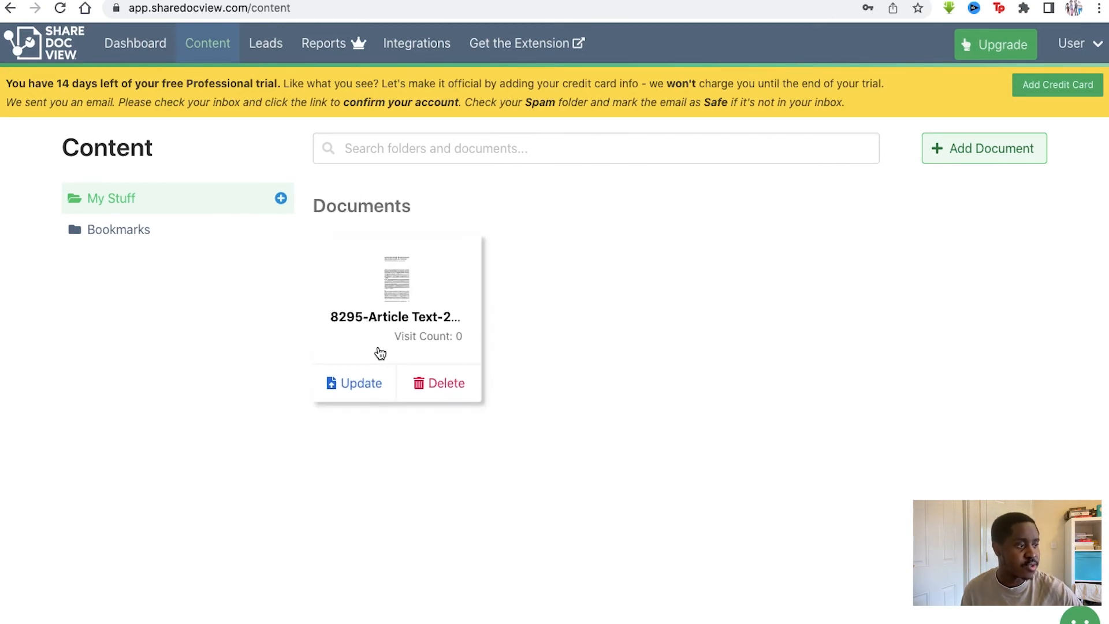
click(137, 237)
click(129, 207)
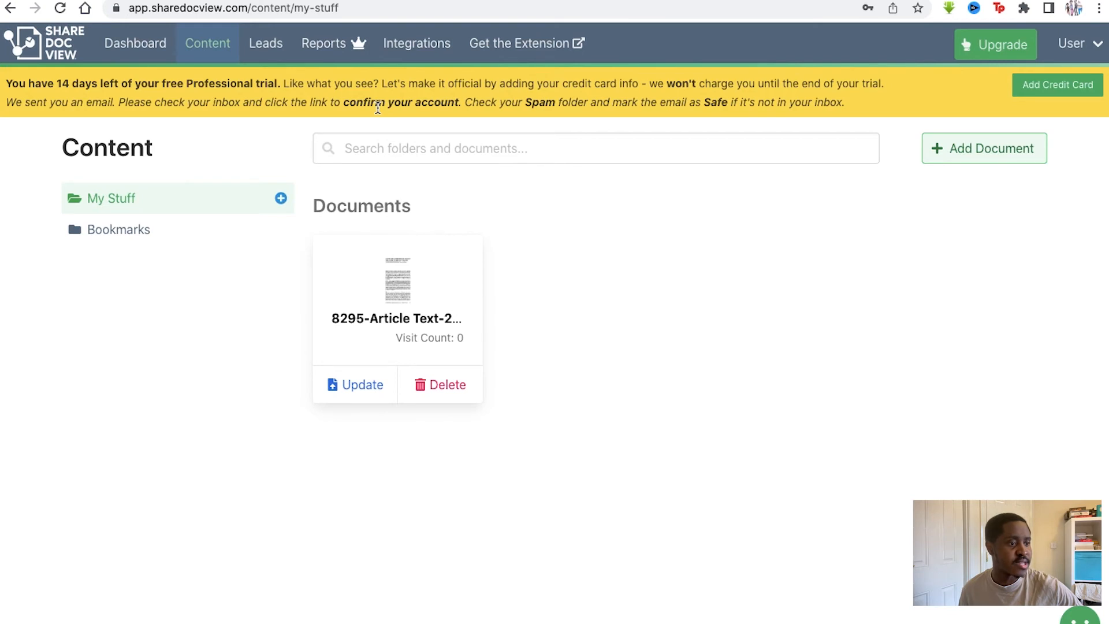
Look over the dashboard with its document upload area and Total Visits chart
click(135, 43)
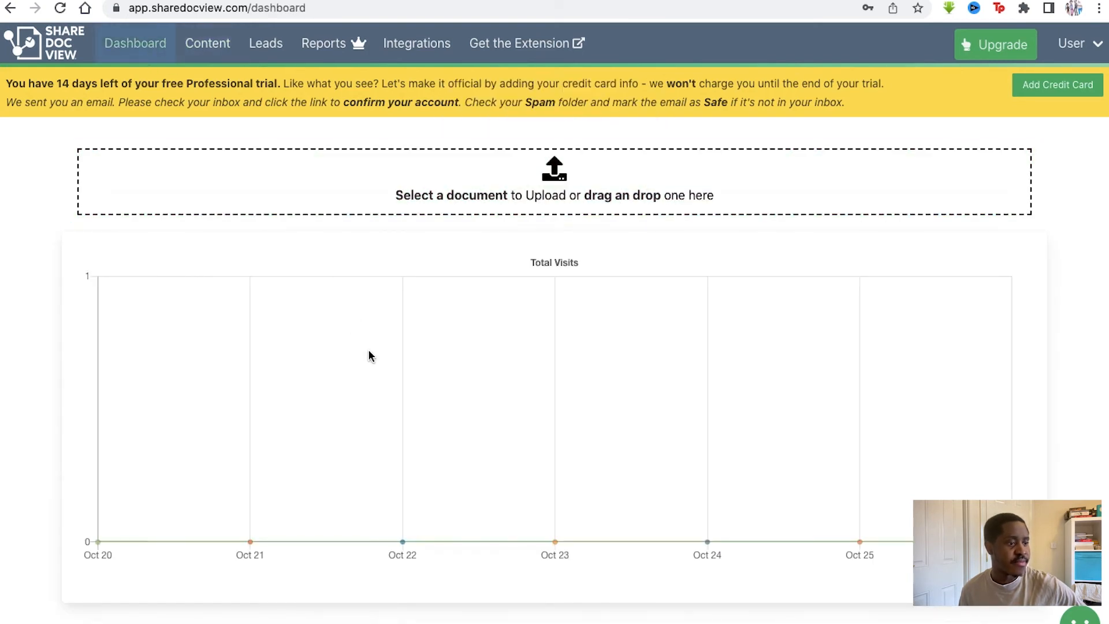
scroll(368, 349, down, 4)
scroll(369, 349, up, 4)
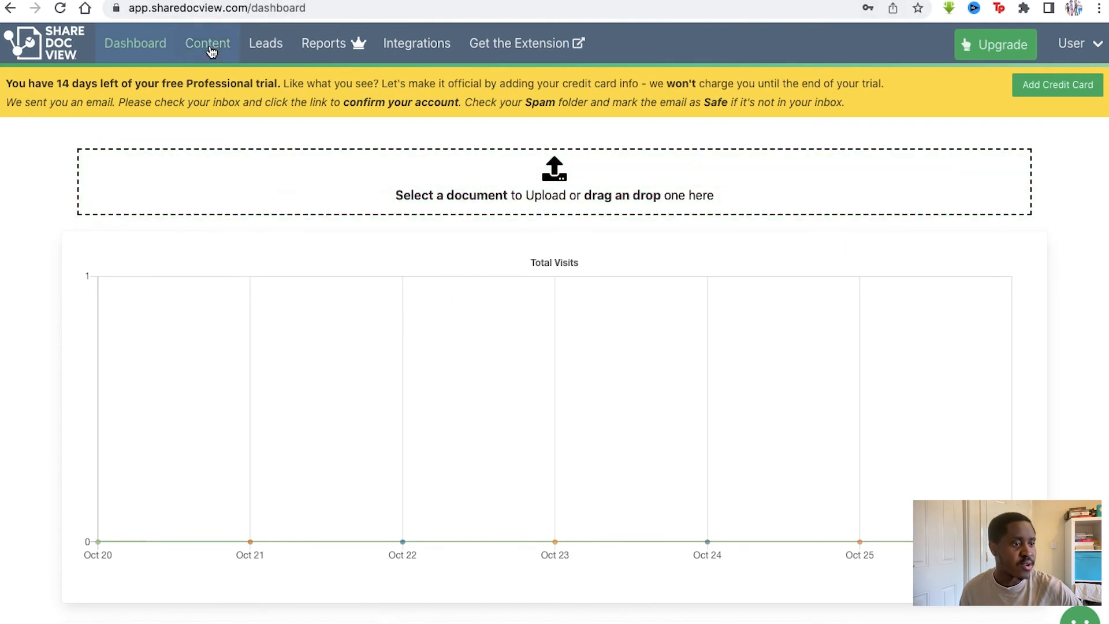
Open the list of leads collected from shared documents
click(211, 52)
click(261, 46)
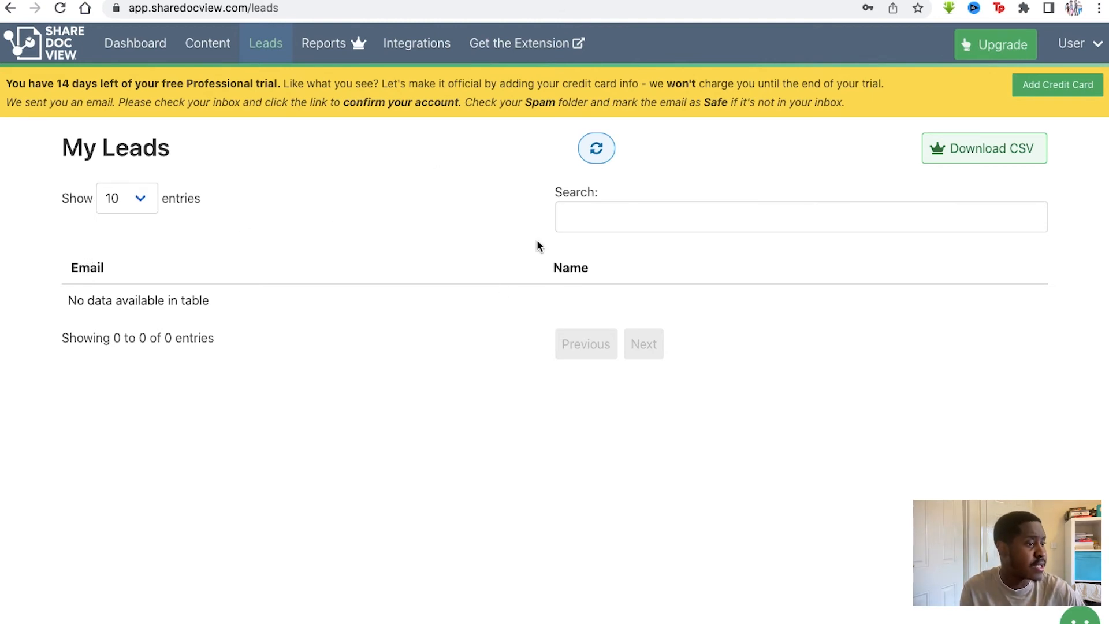
Open the Zapier integrations, choose Google Sheets as the app to connect with ShareDocView, and review the suggested Zap
click(438, 57)
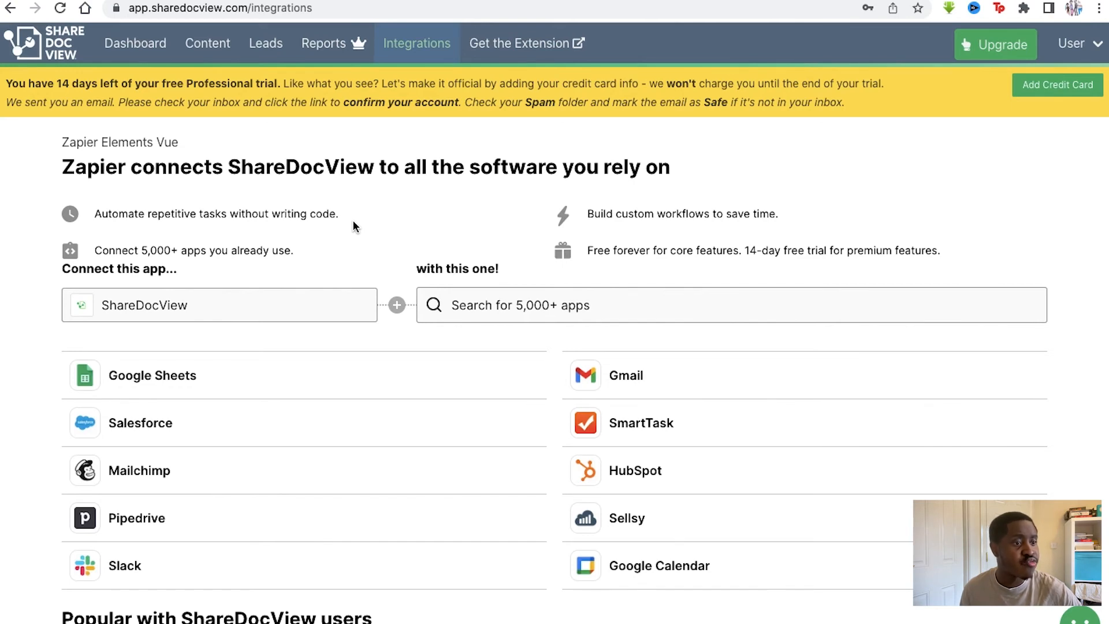
scroll(354, 226, down, 2)
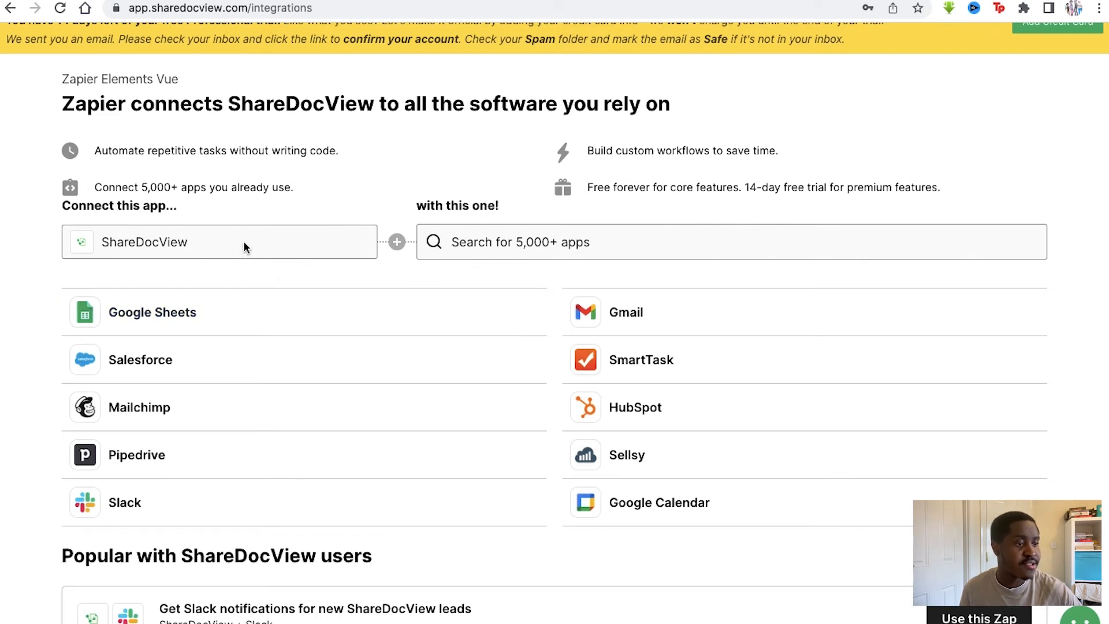
click(288, 325)
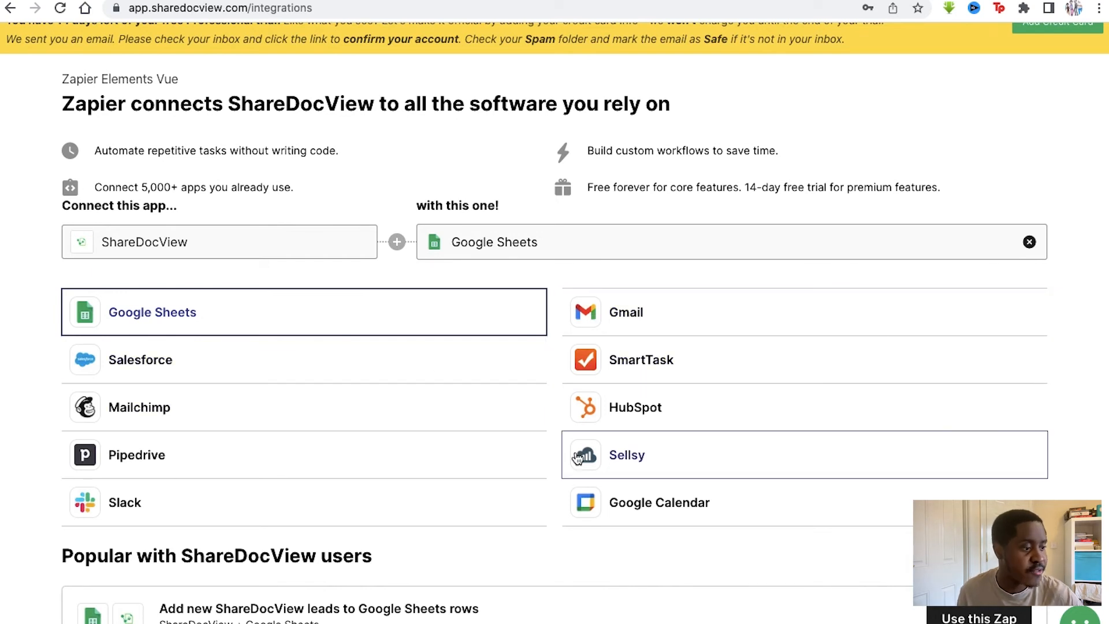
scroll(577, 458, down, 3)
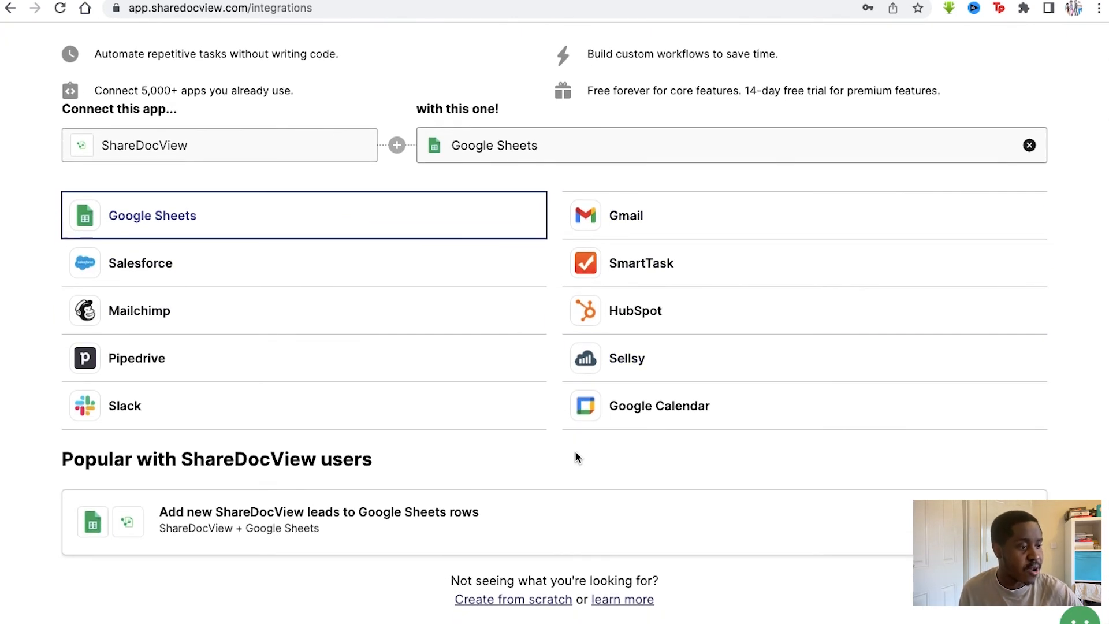
scroll(520, 498, down, 1)
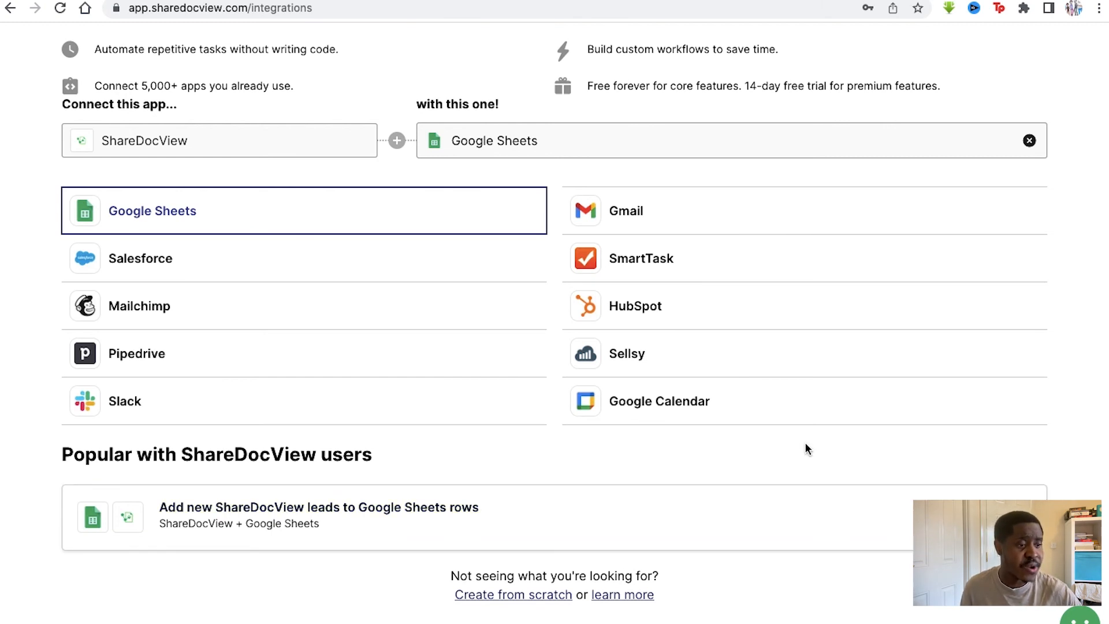
scroll(805, 442, up, 3)
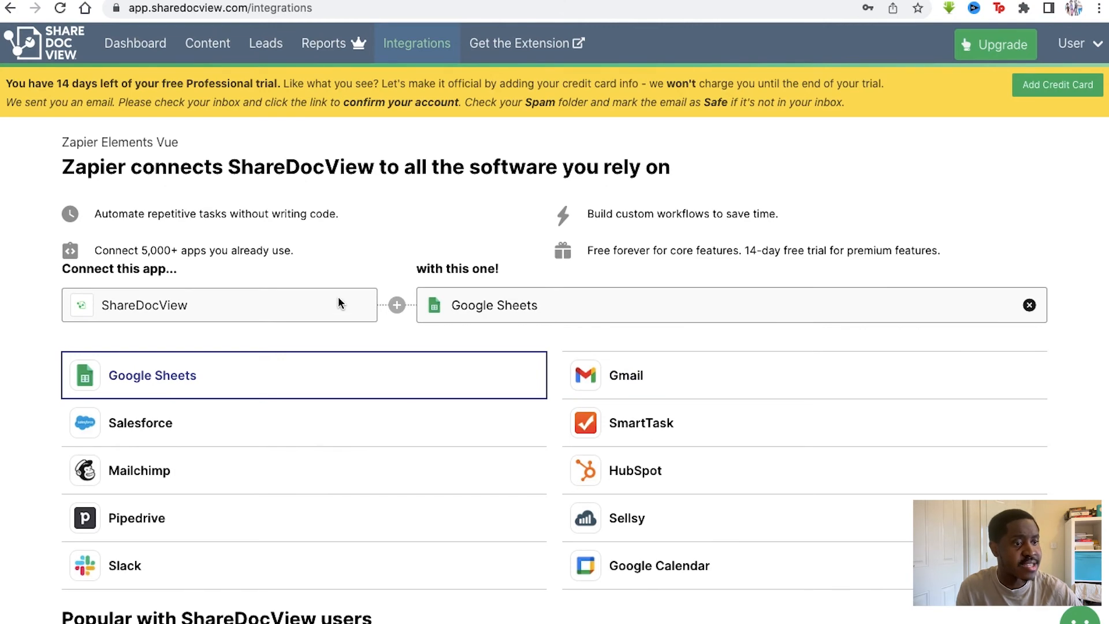
scroll(339, 277, down, 1)
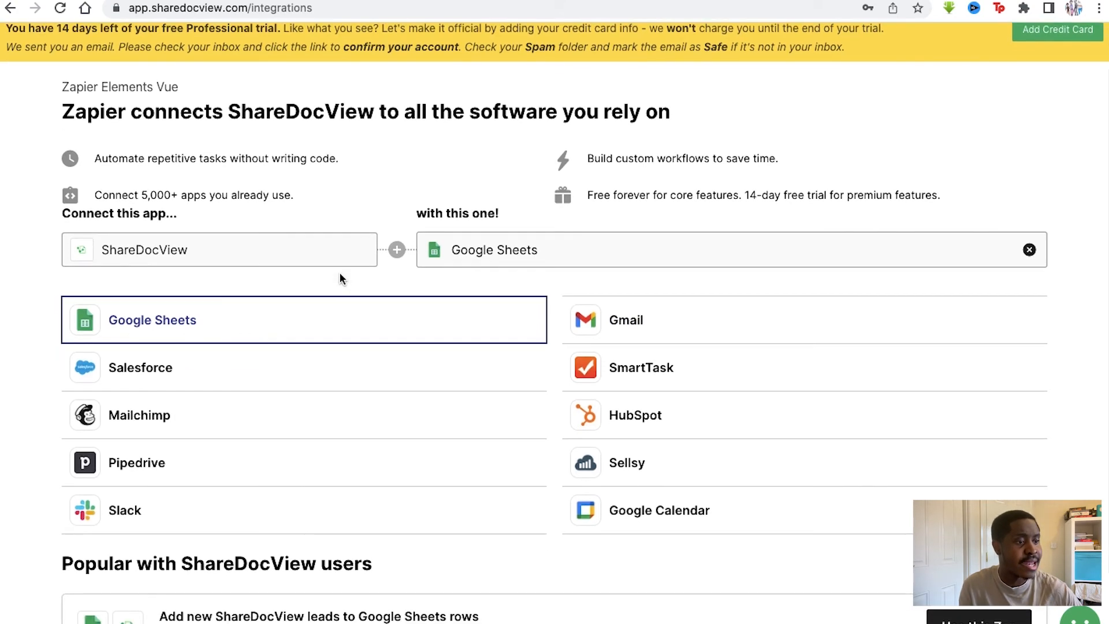
scroll(339, 277, down, 2)
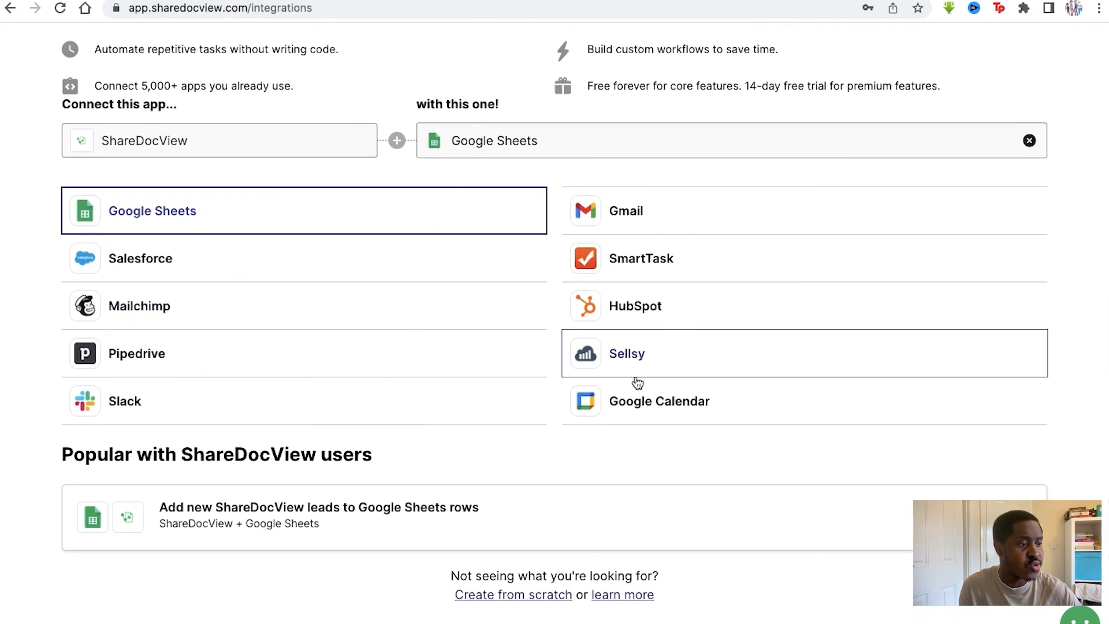
scroll(728, 442, up, 3)
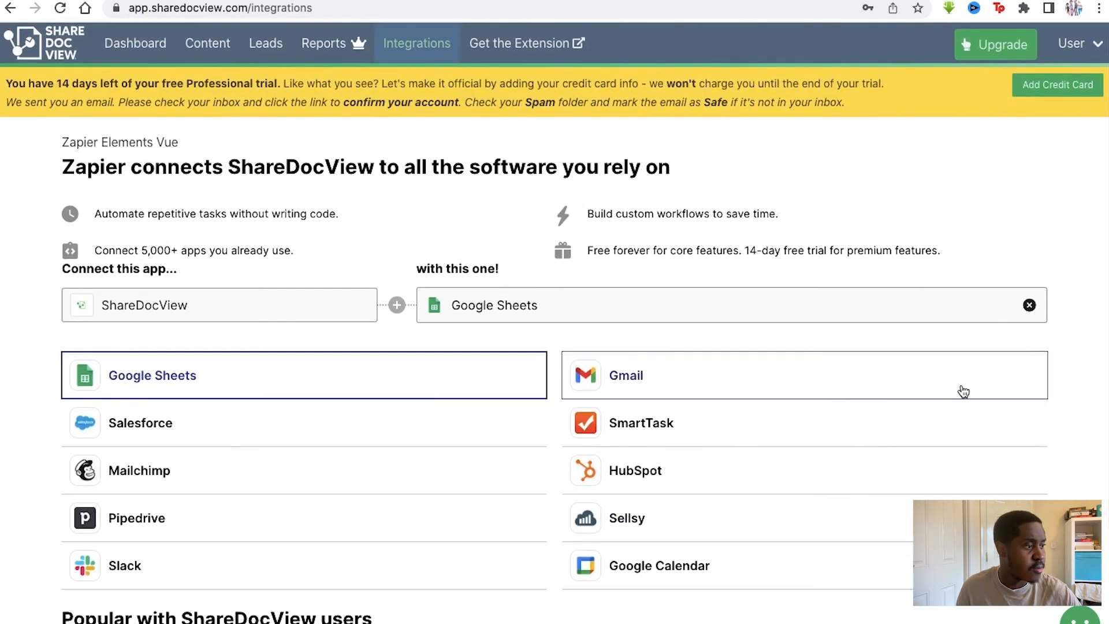
Open the ShareDocView support chat and help search
click(1081, 616)
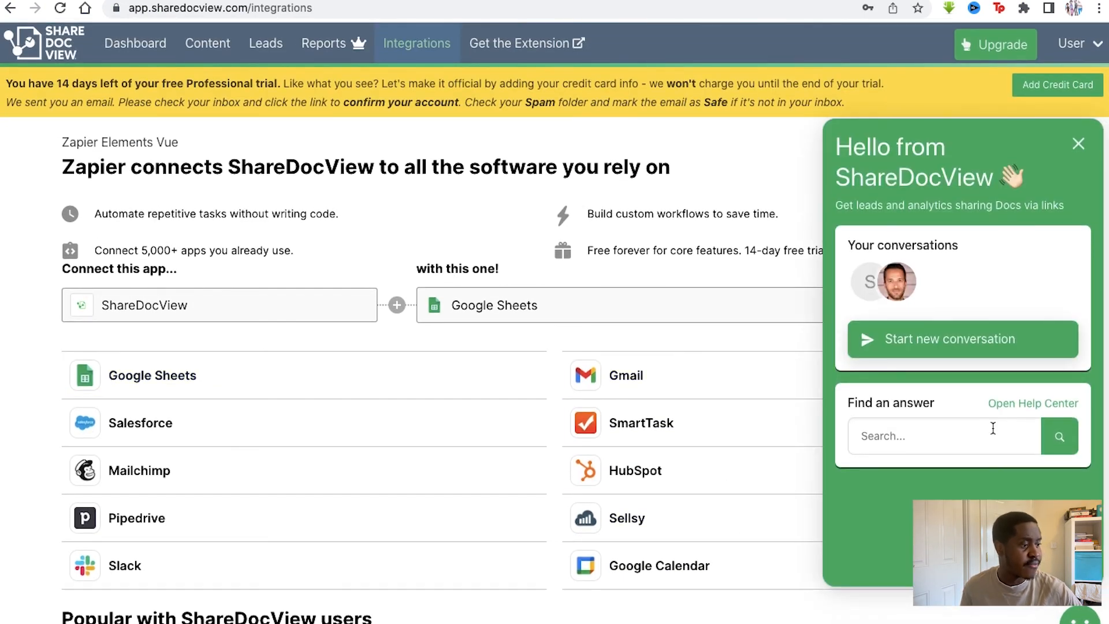
Look at the help search and a new support conversation without sending a message, and close the support chat
click(884, 431)
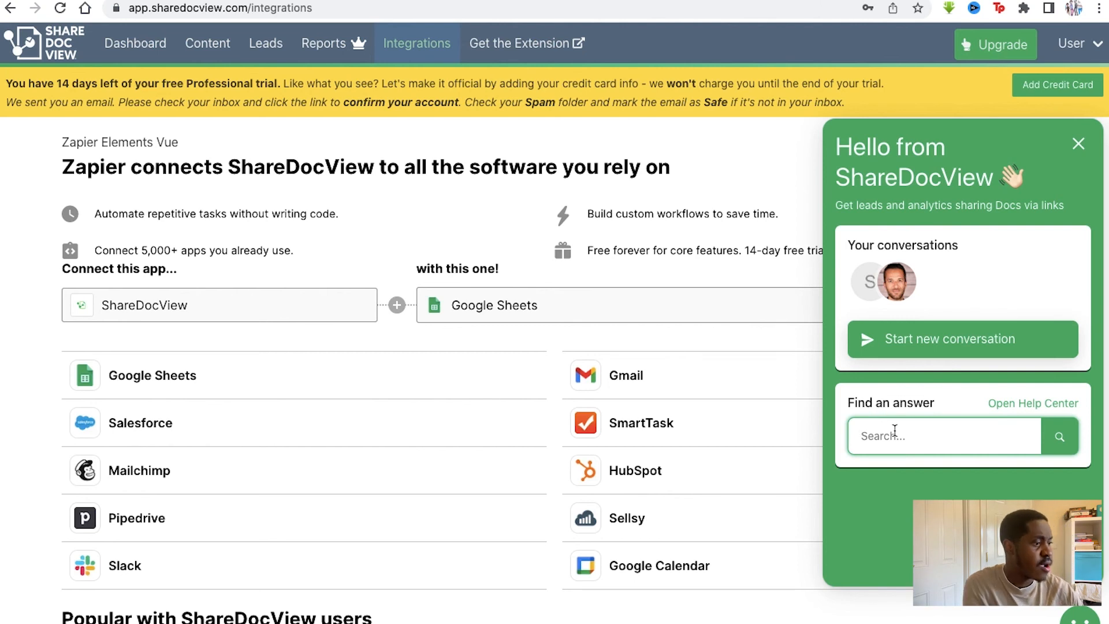
click(915, 347)
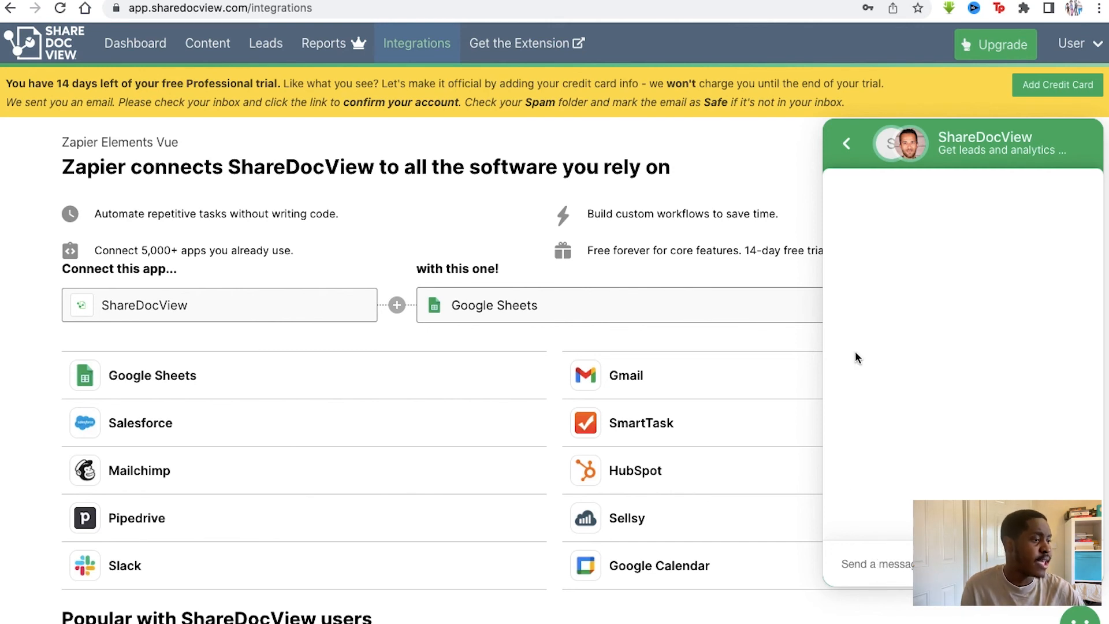
click(848, 145)
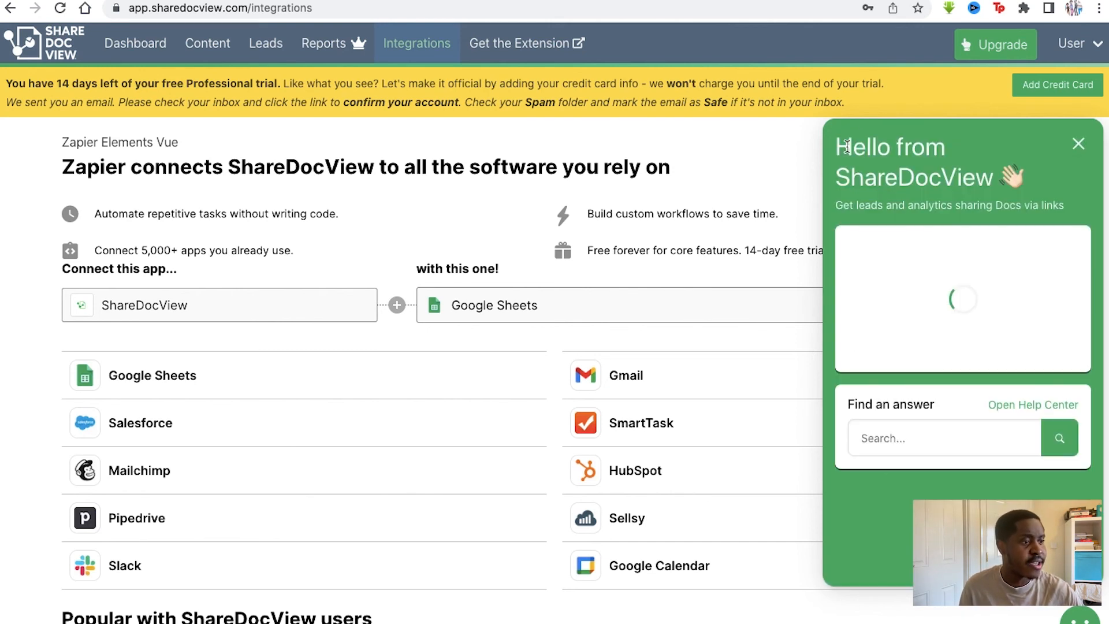
click(1081, 151)
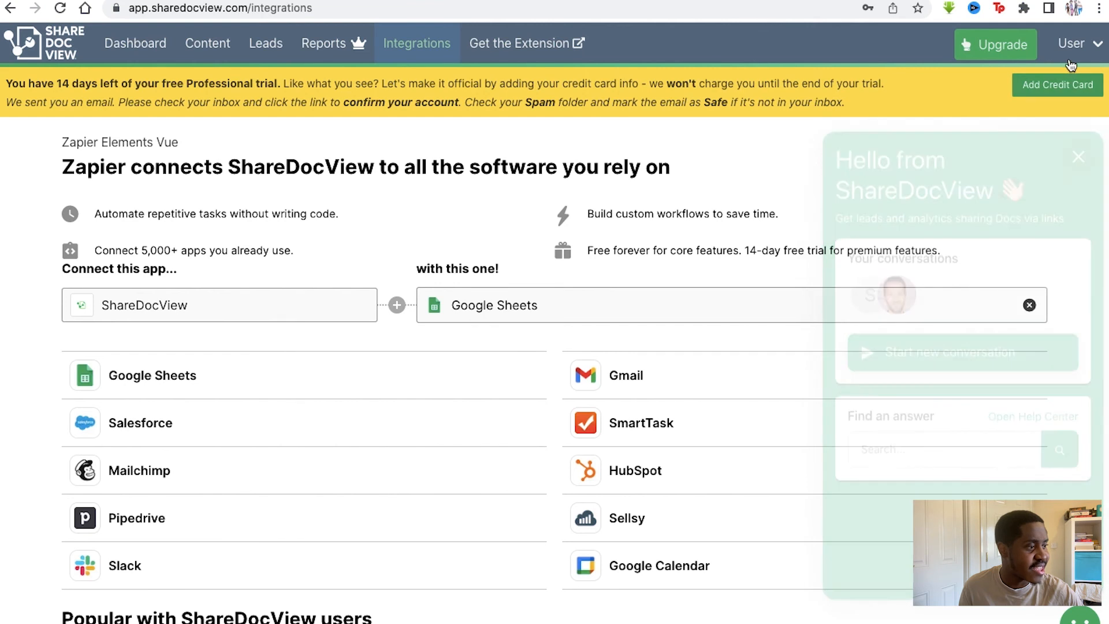
Open the account's profile settings to view the name, email and phone fields, and return to the dashboard
click(1080, 48)
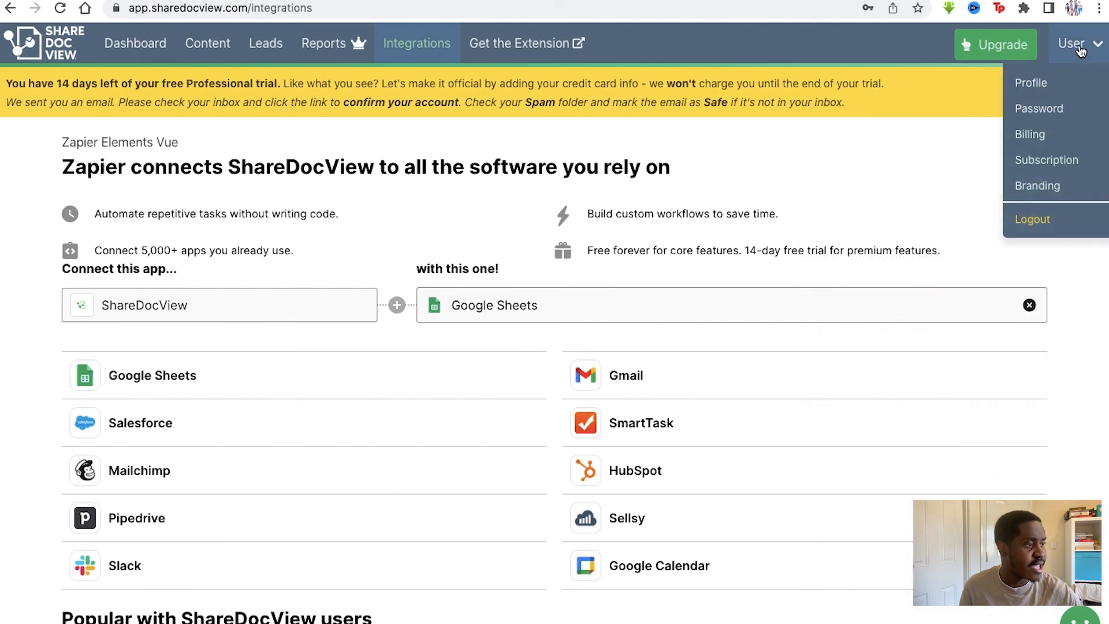
click(1065, 84)
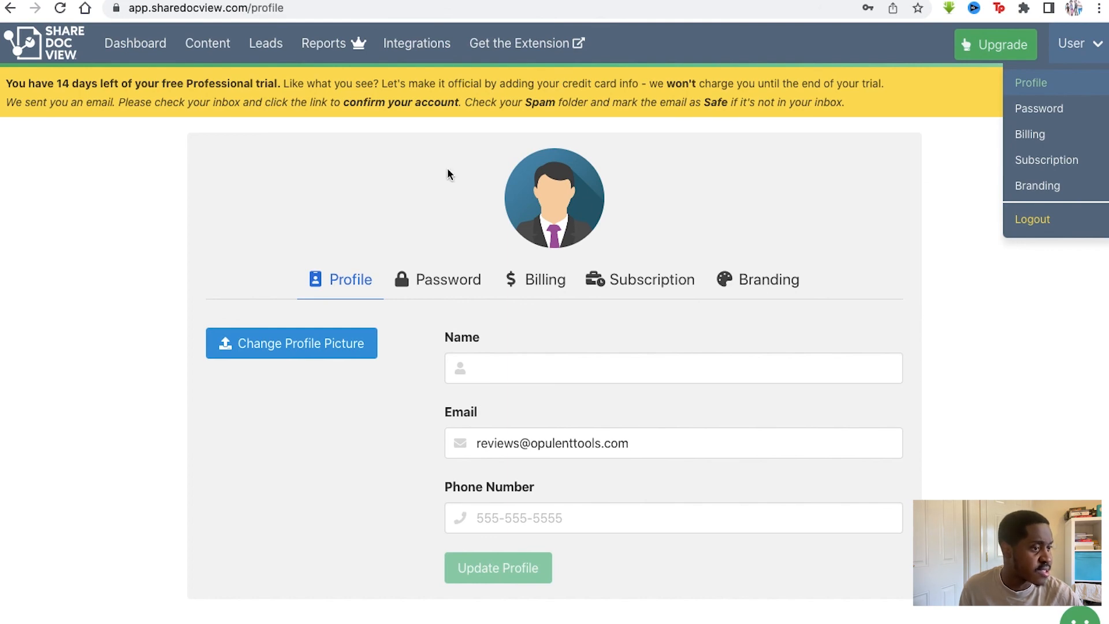
click(129, 43)
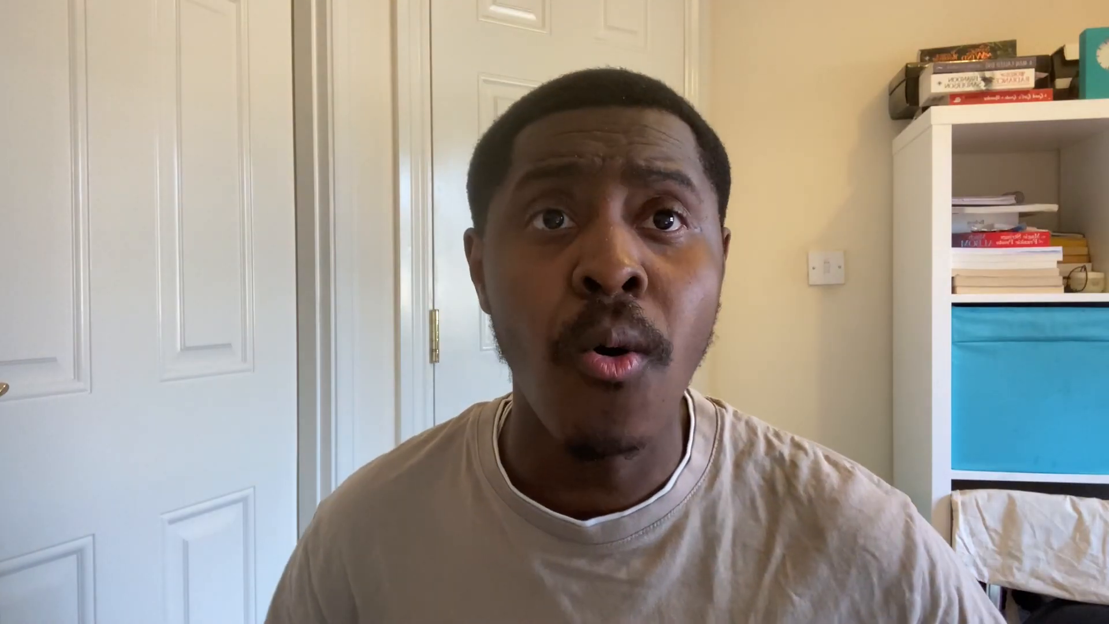